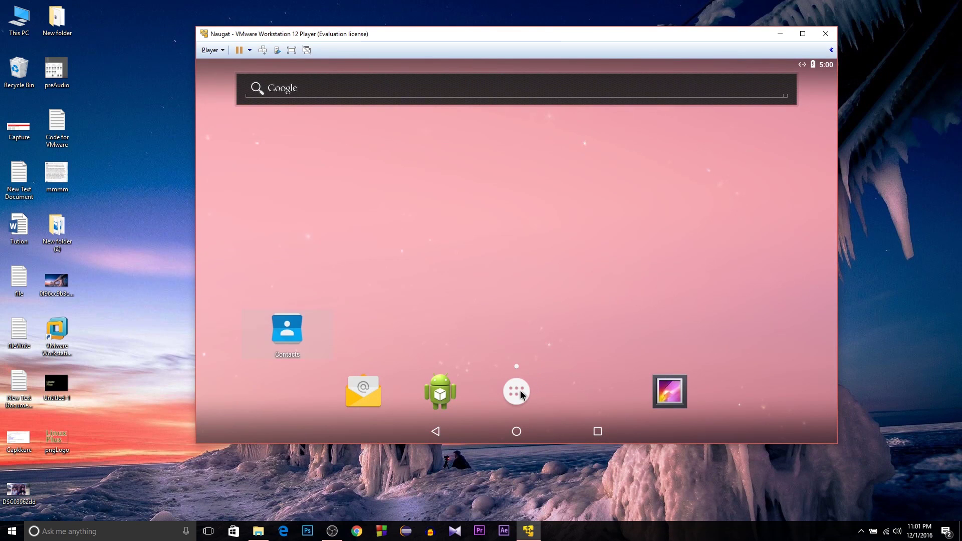
In the Naugat Android guest, open the app drawer, back out of Dev Tools, and open Settings.
{"action": "left_click", "coordinate": [517, 390]}
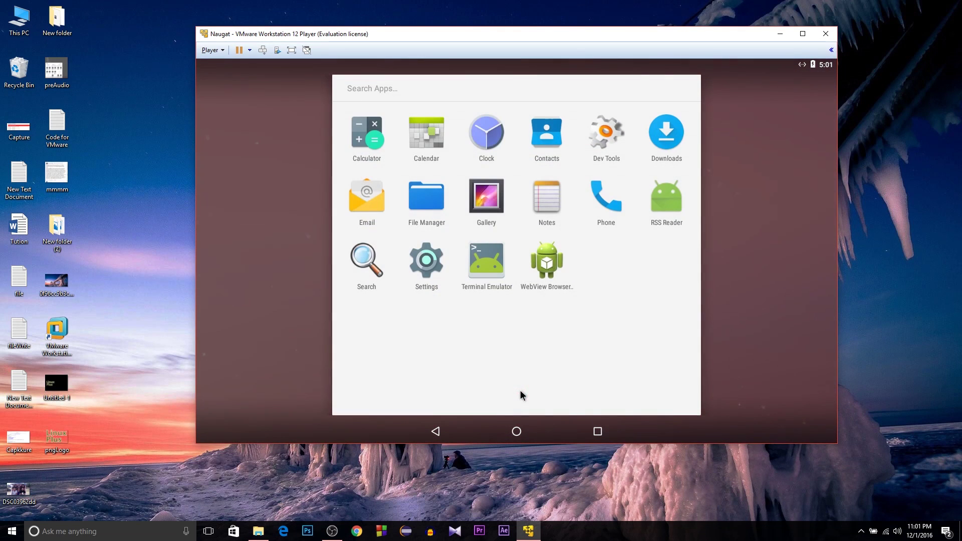
{"action": "left_click", "coordinate": [603, 137]}
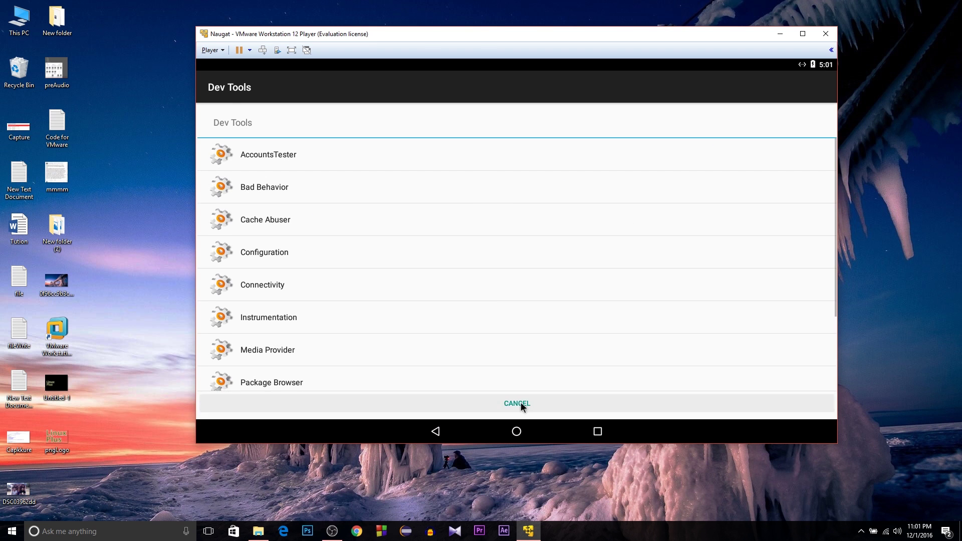
{"action": "left_click", "coordinate": [519, 403]}
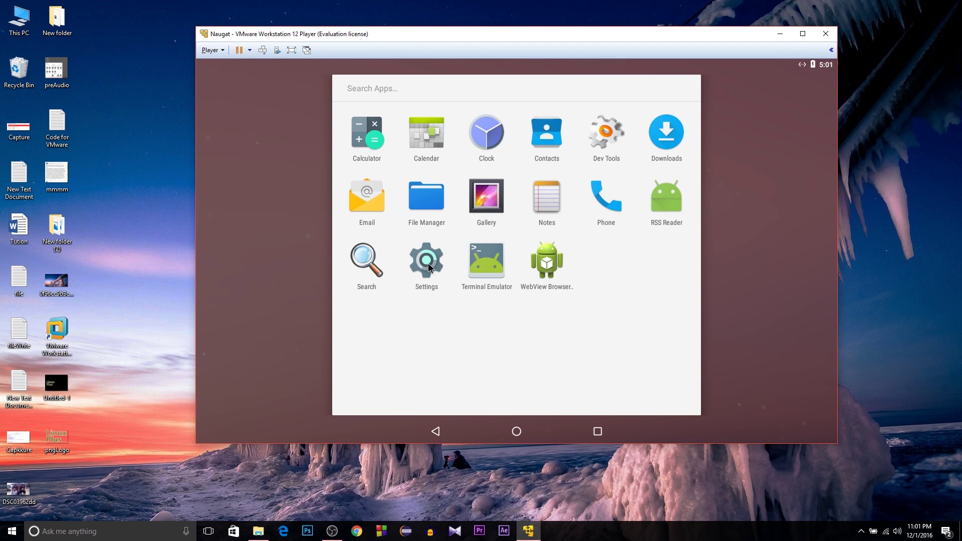
{"action": "left_click", "coordinate": [429, 268]}
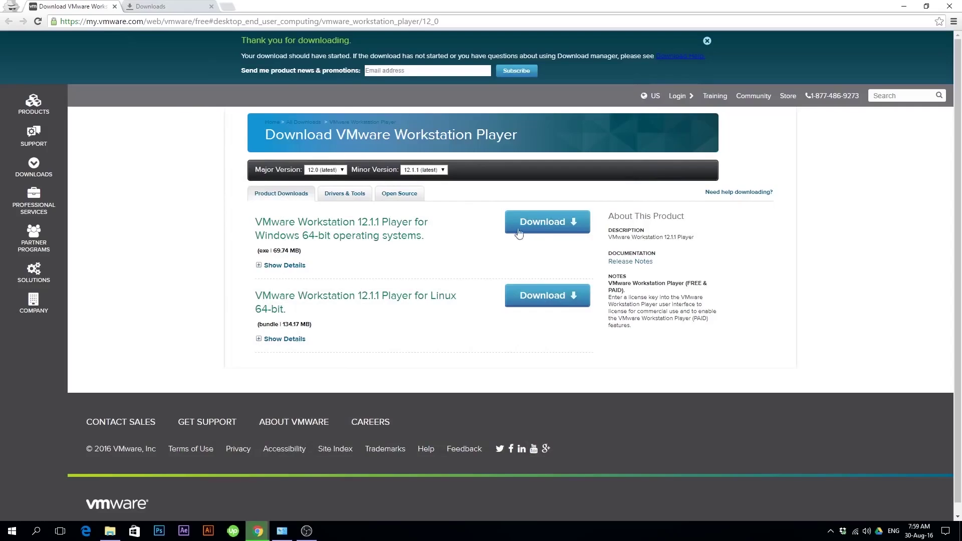
Download the 64-bit Windows Player 12.1.1 installer and select VMware-player-12.1.1-3770994.
{"action": "left_click", "coordinate": [548, 224]}
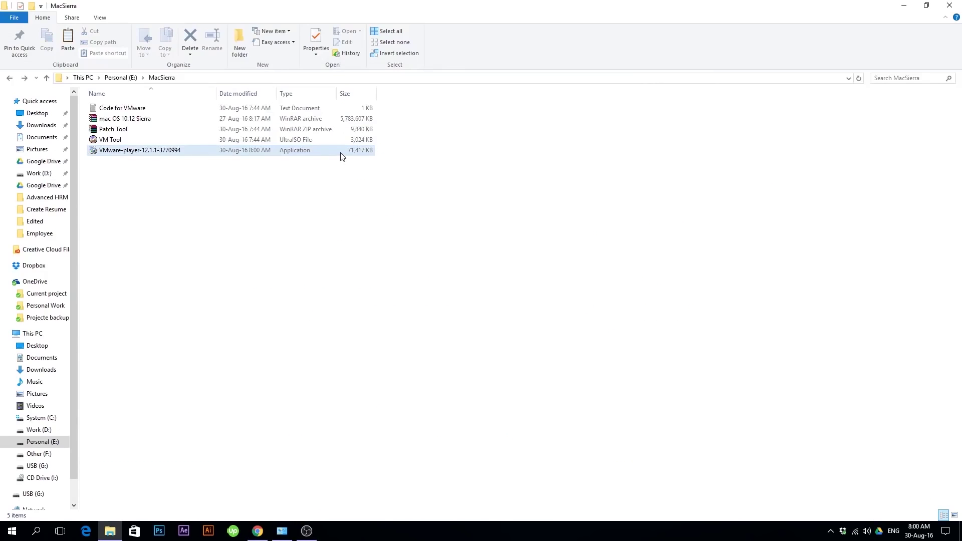
{"action": "left_click", "coordinate": [341, 153]}
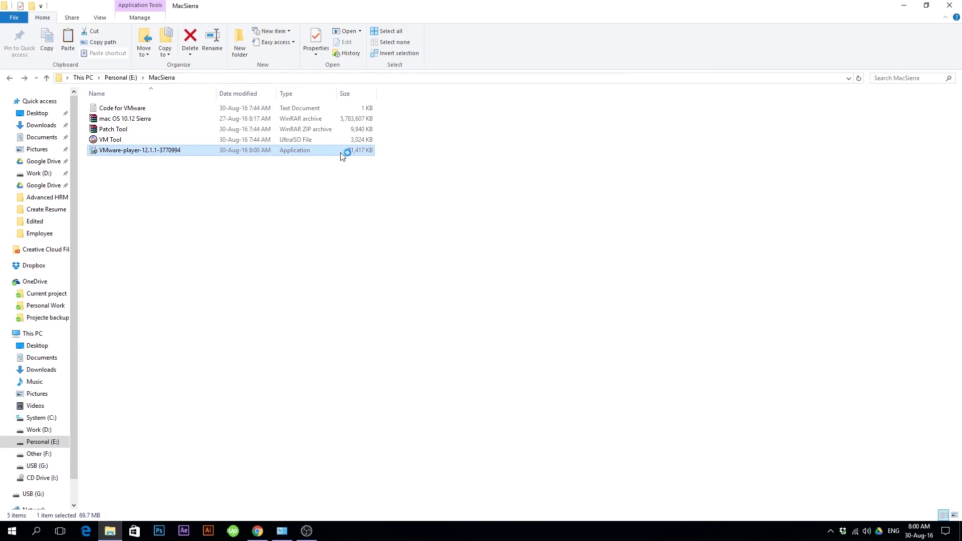
Run the Player installer, accept the licence, keep both shortcuts, and start installation.
{"action": "left_click", "coordinate": [535, 344]}
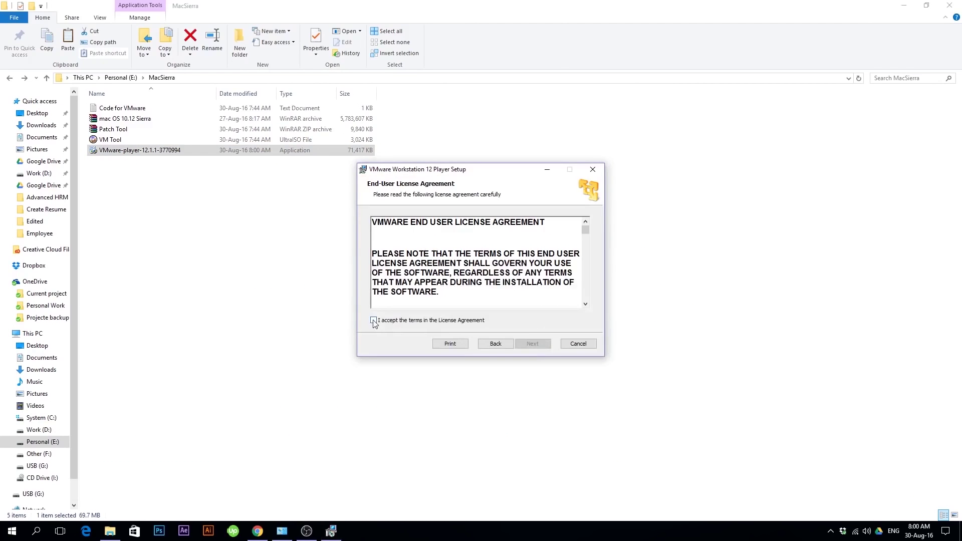
{"action": "left_click", "coordinate": [373, 321]}
{"action": "left_click", "coordinate": [537, 349]}
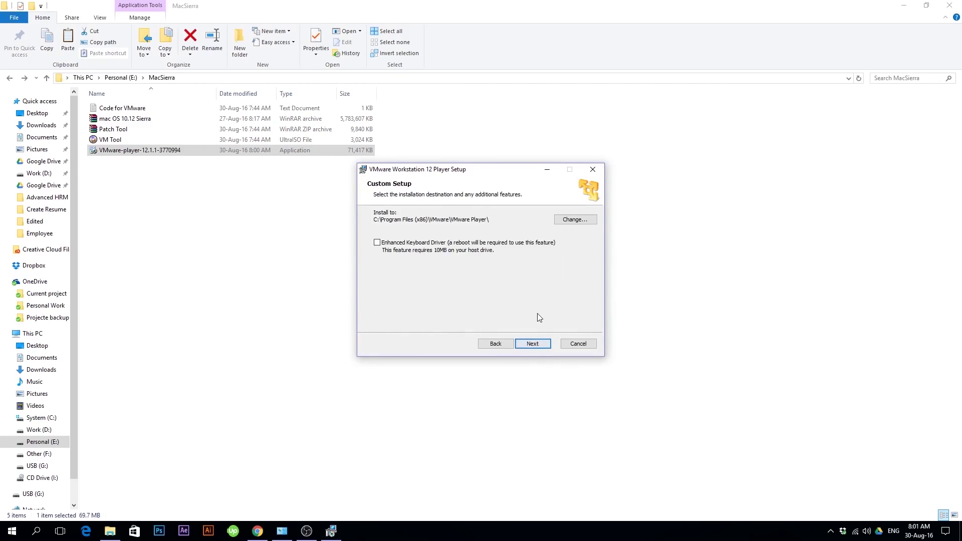
{"action": "left_click", "coordinate": [543, 350]}
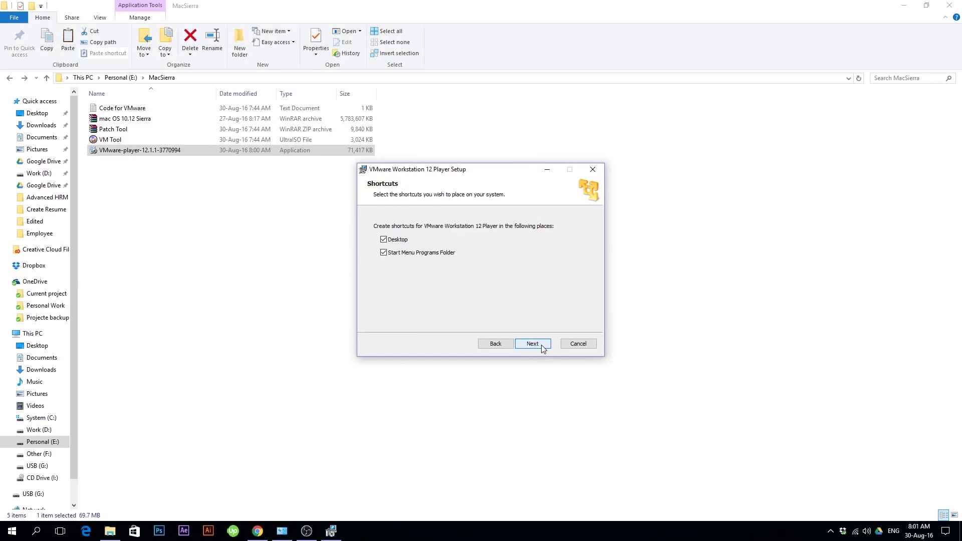
{"action": "left_click", "coordinate": [542, 350]}
{"action": "left_click", "coordinate": [541, 346]}
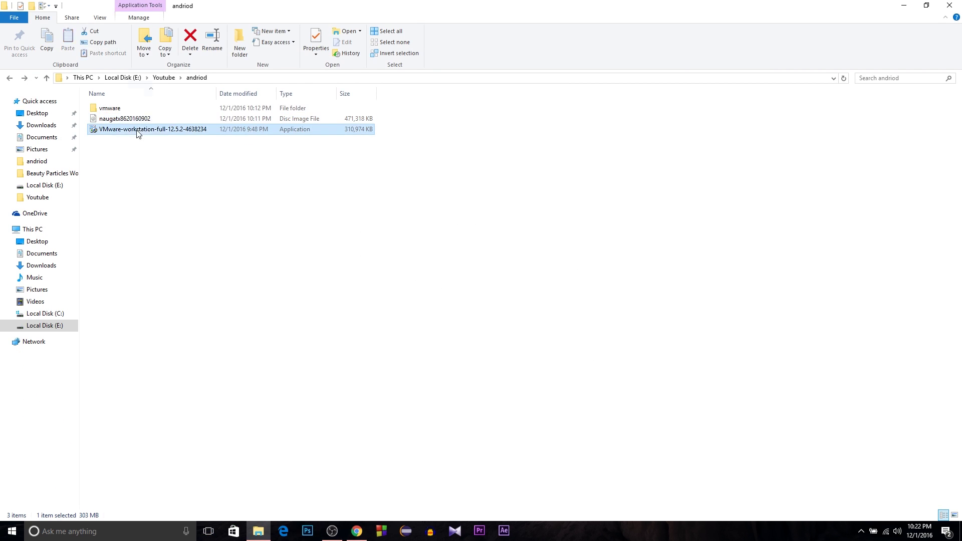
Move the Workstation-full installer into the vmware folder and start VMware Workstation 12 Player from Start.
{"action": "left_click_drag", "start_coordinate": [137, 129], "coordinate": [145, 109]}
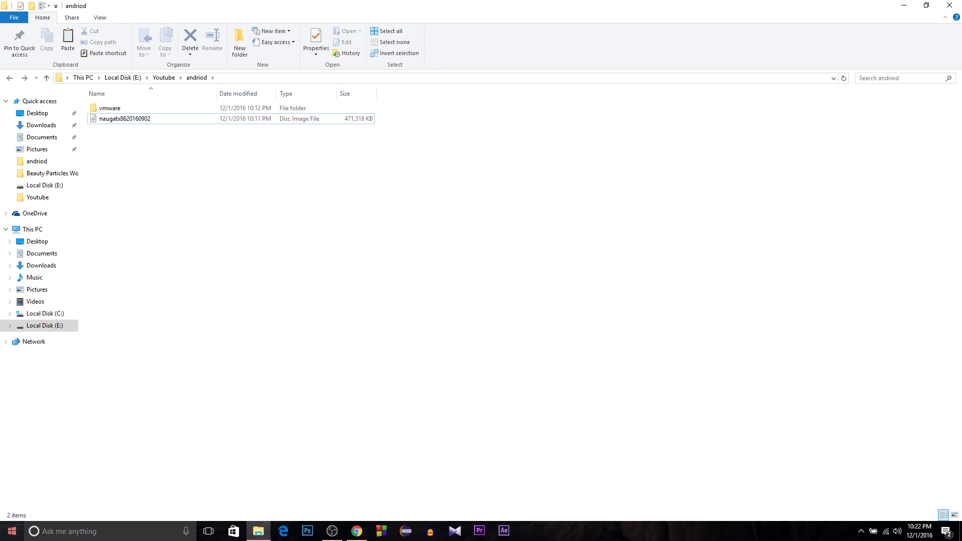
{"action": "left_click", "coordinate": [12, 532]}
{"action": "type", "text": "v"}
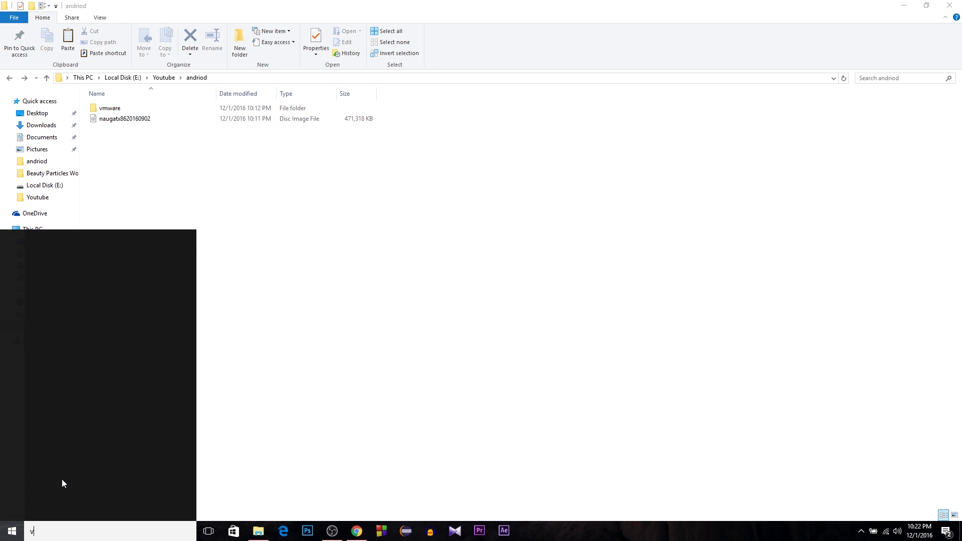
{"action": "type", "text": "mware"}
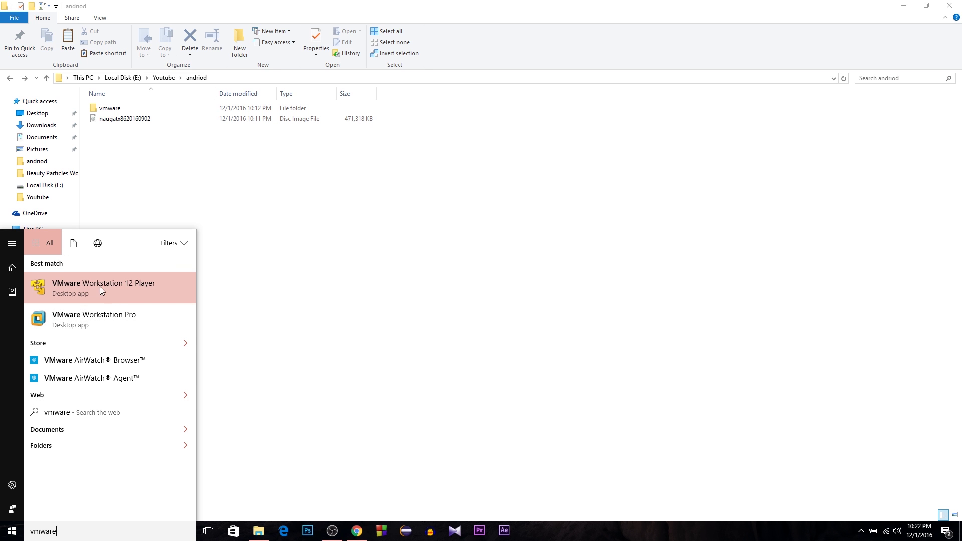
{"action": "left_click", "coordinate": [105, 292]}
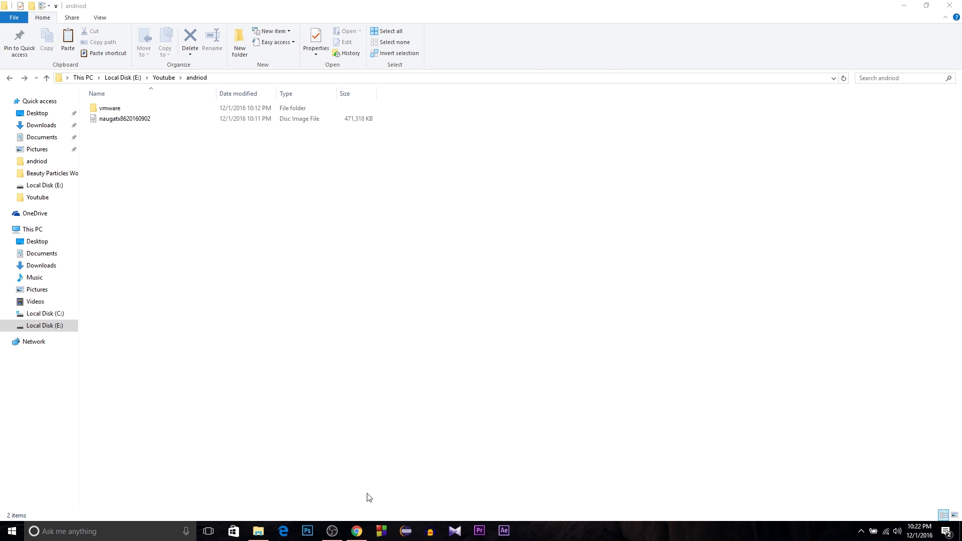
Start a new virtual machine with a blank disk and FreeBSD as the guest version.
{"action": "left_click_drag", "start_coordinate": [231, 50], "coordinate": [548, 126]}
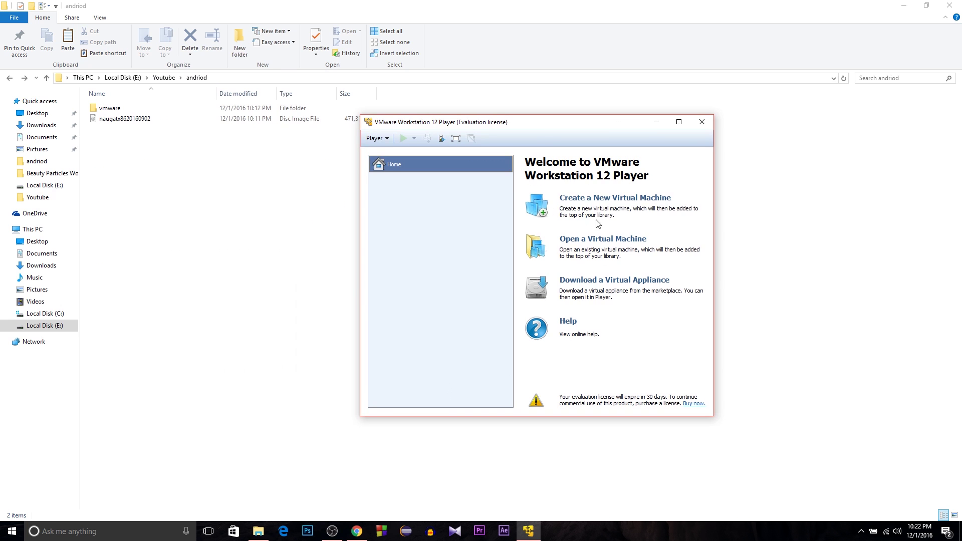
{"action": "left_click", "coordinate": [599, 203]}
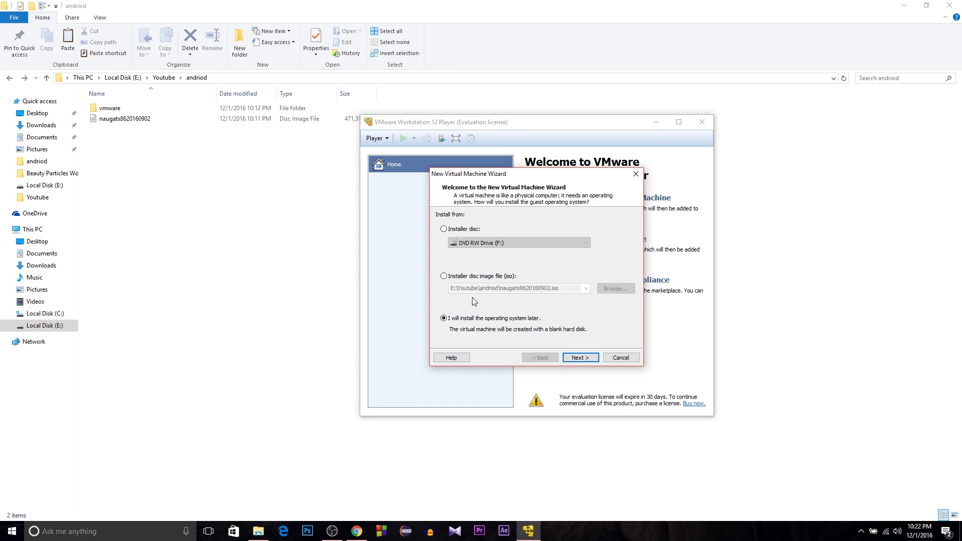
{"action": "left_click", "coordinate": [581, 358]}
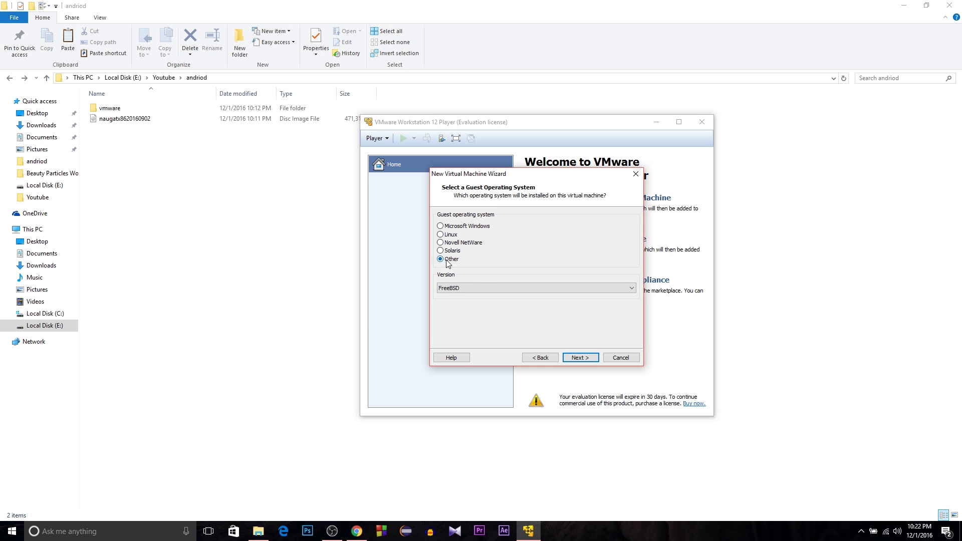
{"action": "left_click", "coordinate": [476, 285]}
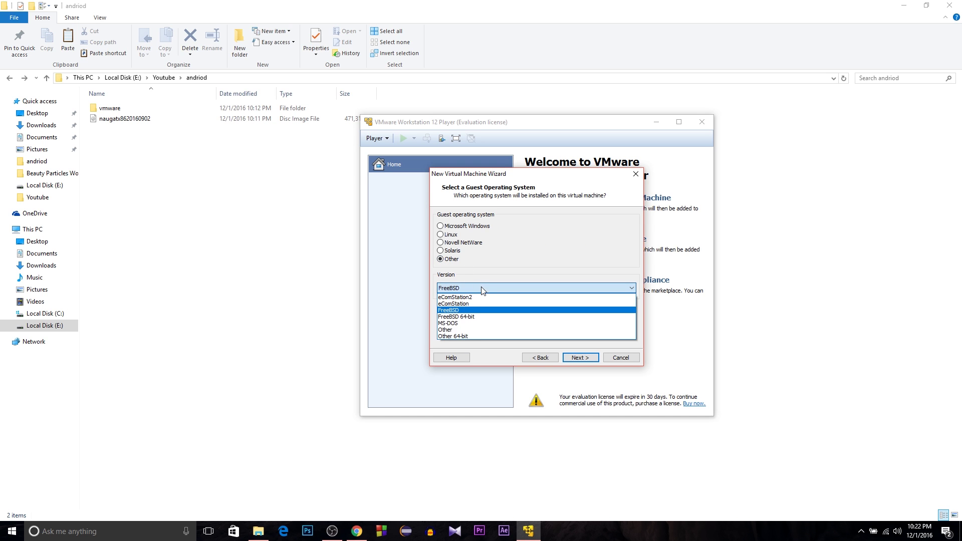
{"action": "left_click", "coordinate": [467, 310]}
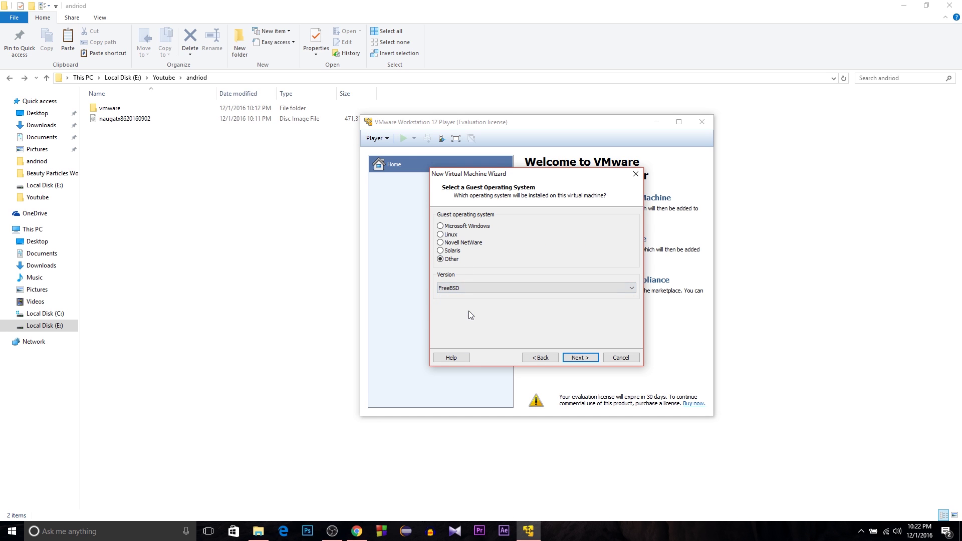
{"action": "left_click", "coordinate": [580, 357]}
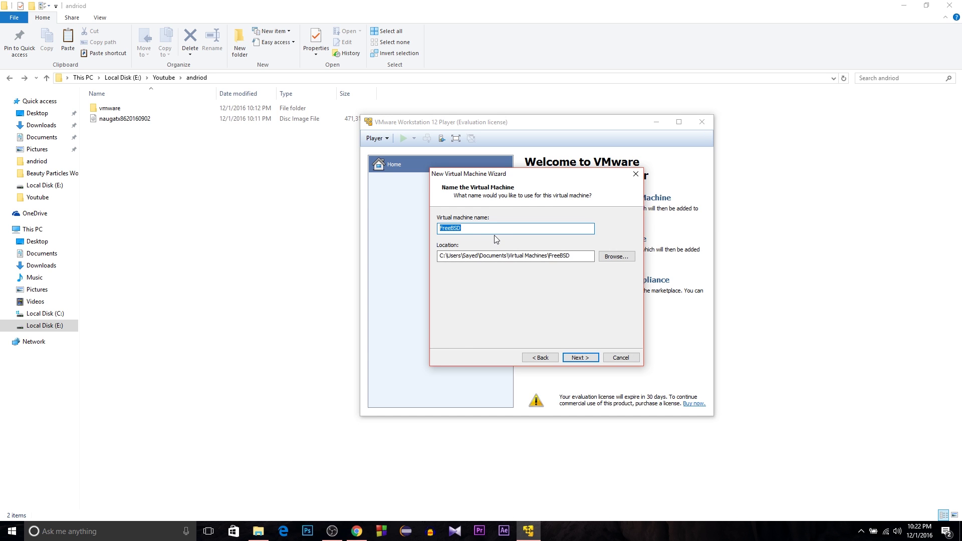
{"action": "type", "text": "A"}
Name it Naugat in E:\Youtube\andriod\Naugat, keep the 20 GB split disk, and finish.
{"action": "key", "text": "BackSpace"}
{"action": "type", "text": "Na"}
{"action": "type", "text": "ugat"}
{"action": "left_click", "coordinate": [616, 256]}
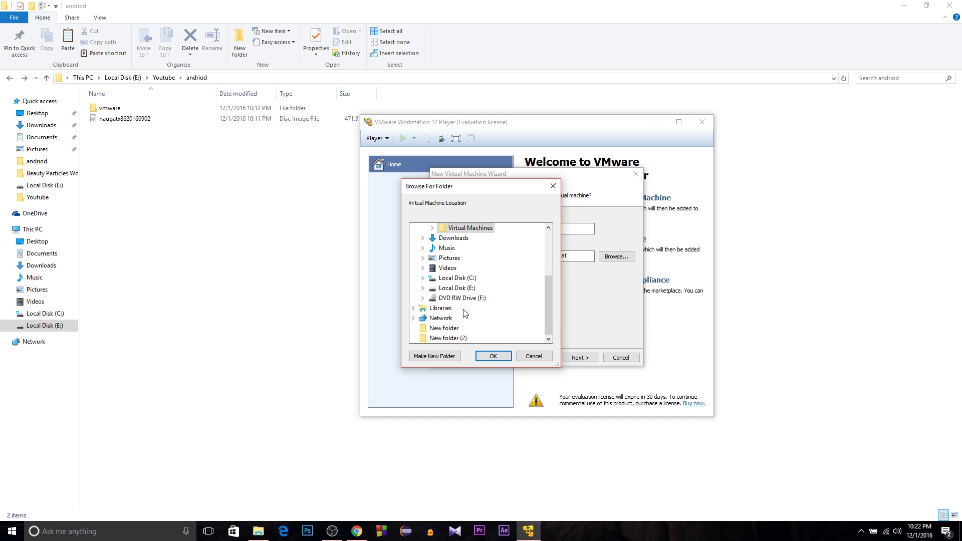
{"action": "double_click", "coordinate": [451, 287]}
{"action": "scroll", "coordinate": [446, 295], "scroll_direction": "down", "scroll_amount": 2}
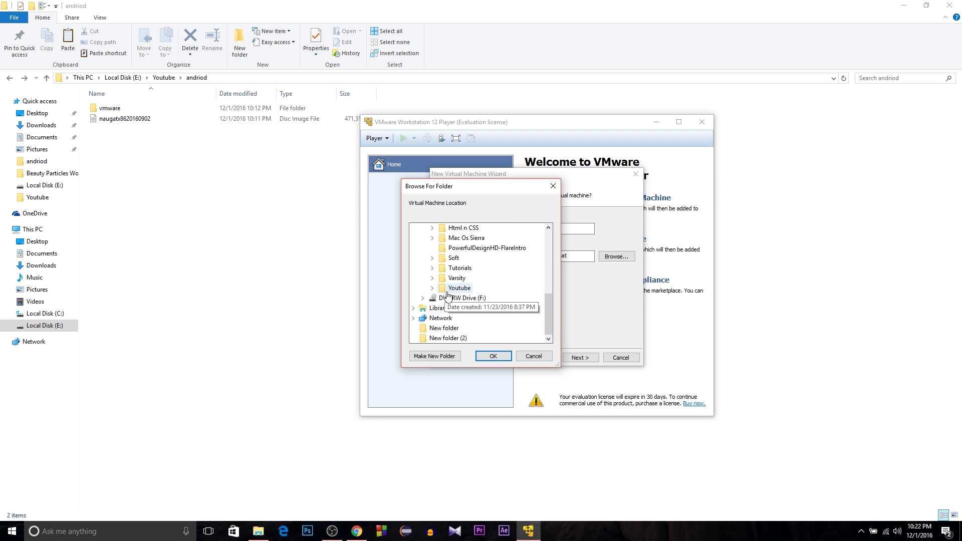
{"action": "double_click", "coordinate": [459, 288]}
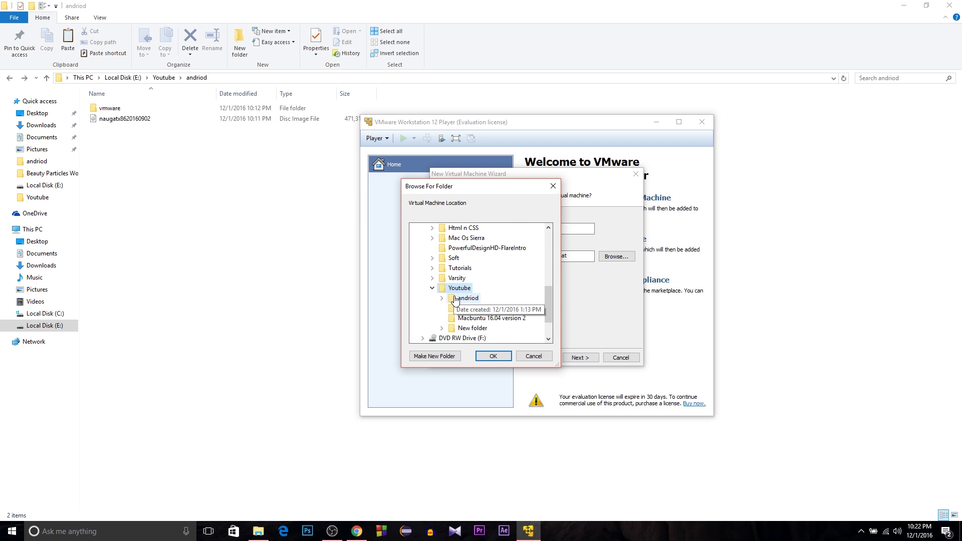
{"action": "left_click", "coordinate": [493, 357]}
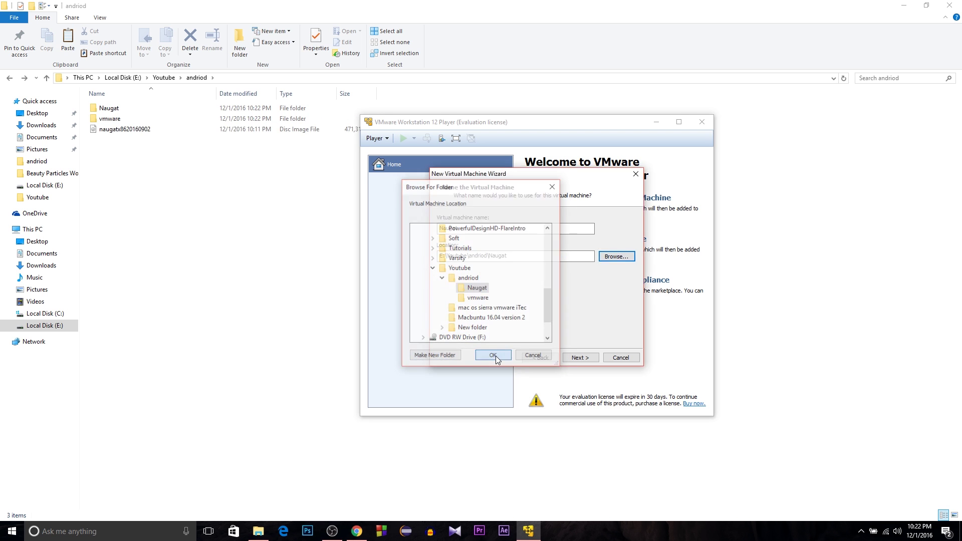
{"action": "left_click", "coordinate": [578, 358]}
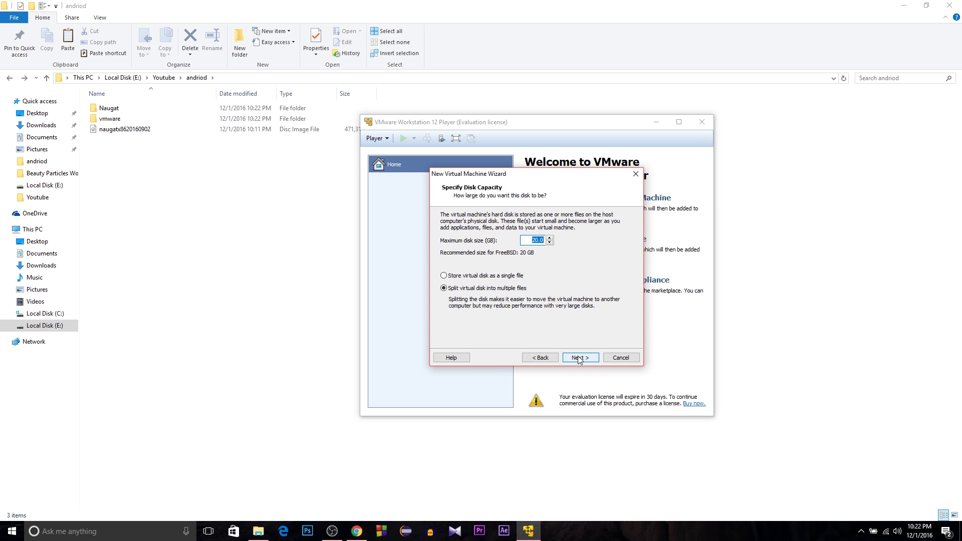
{"action": "left_click", "coordinate": [579, 358]}
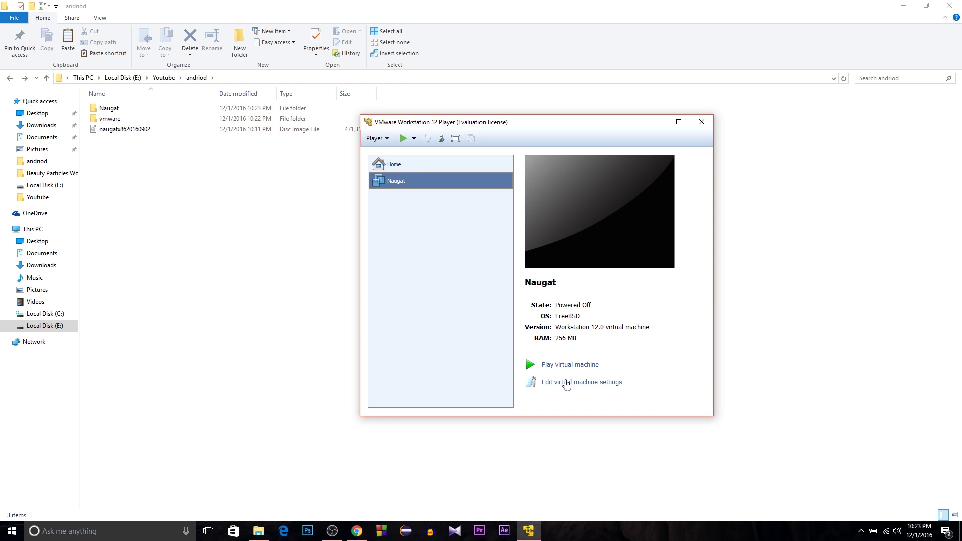
In Naugat's settings, set memory to 4 GB and switch CD/DVD (IDE) to an ISO image file.
{"action": "left_click", "coordinate": [578, 386]}
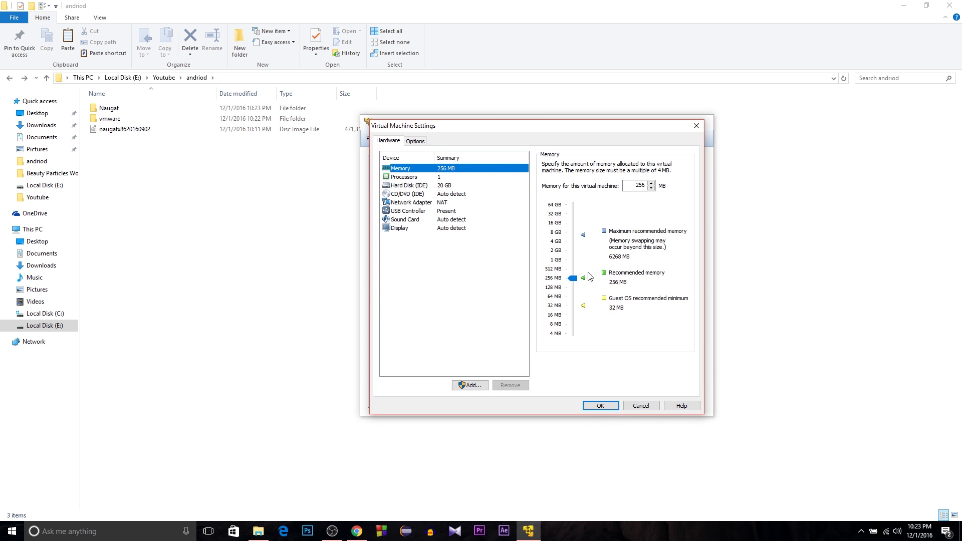
{"action": "left_click_drag", "start_coordinate": [573, 277], "coordinate": [581, 242]}
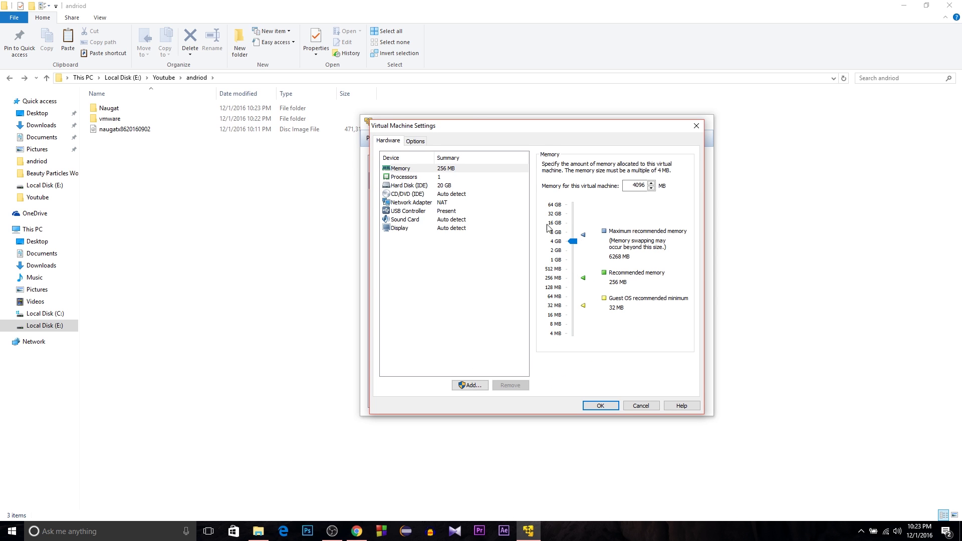
{"action": "left_click", "coordinate": [442, 178]}
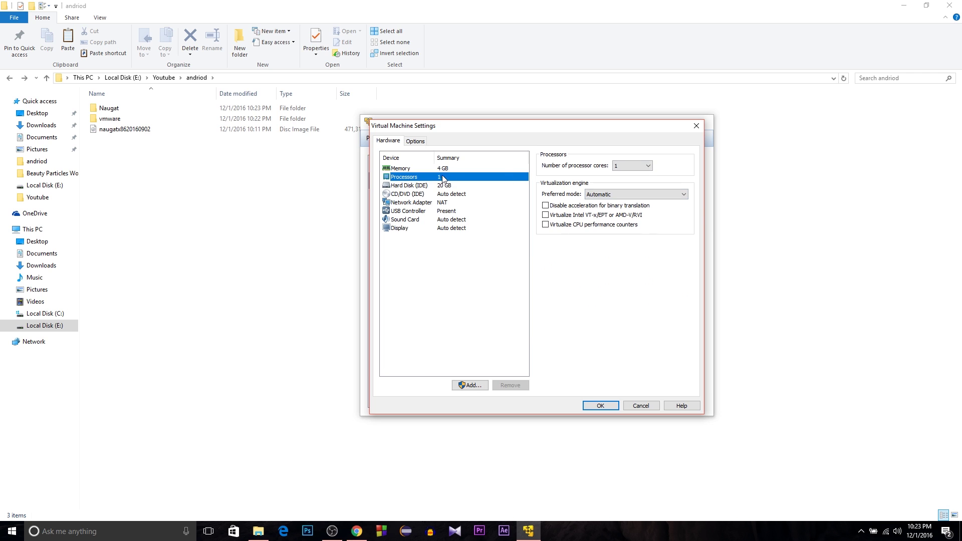
{"action": "left_click", "coordinate": [437, 189]}
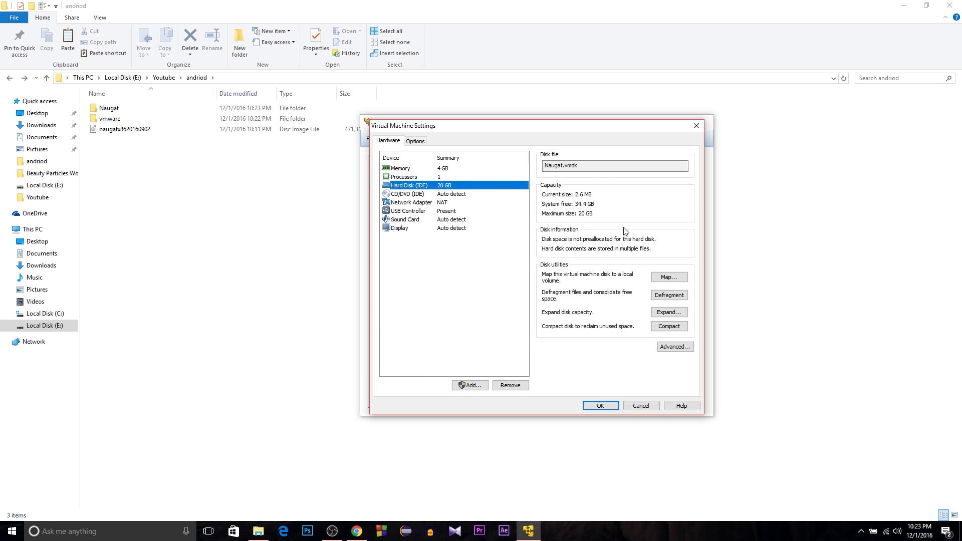
{"action": "left_click", "coordinate": [448, 197]}
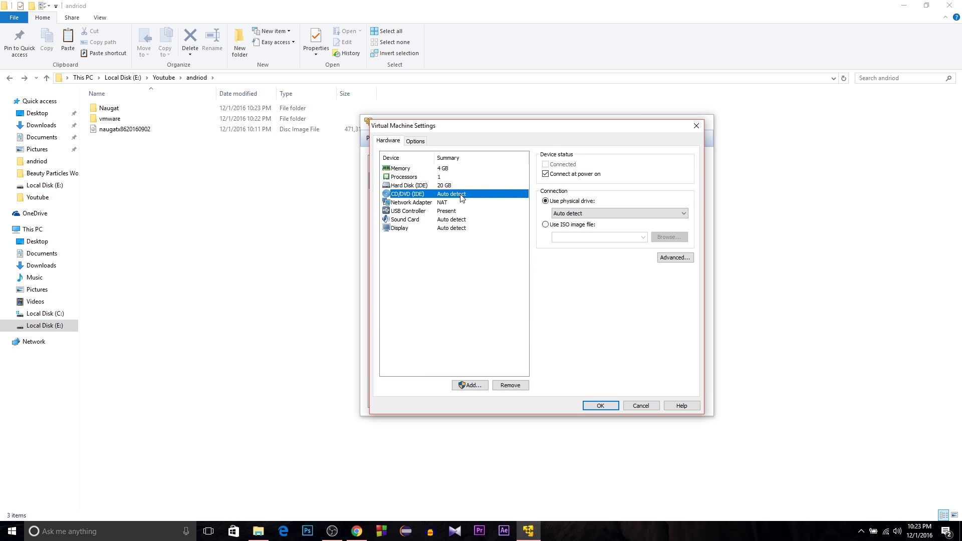
{"action": "left_click", "coordinate": [550, 228]}
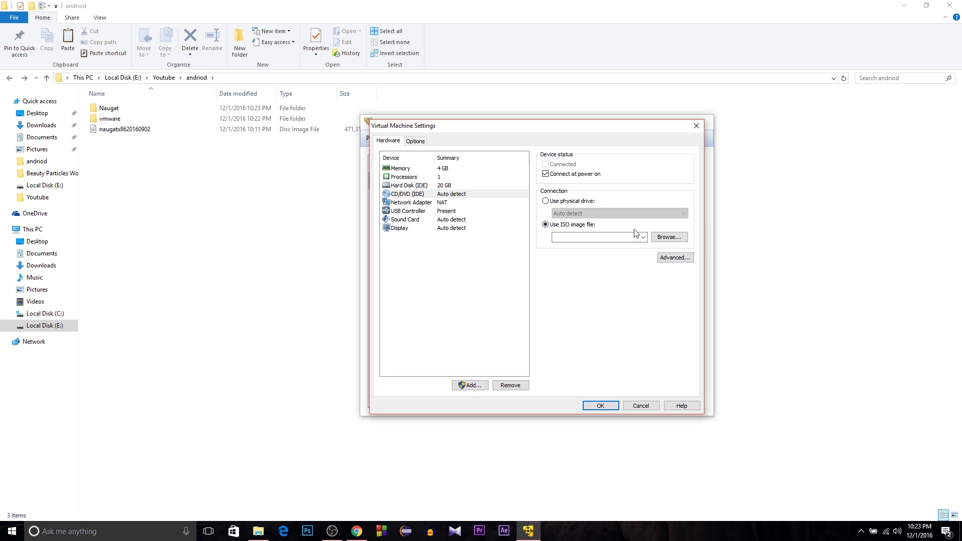
{"action": "left_click", "coordinate": [679, 240]}
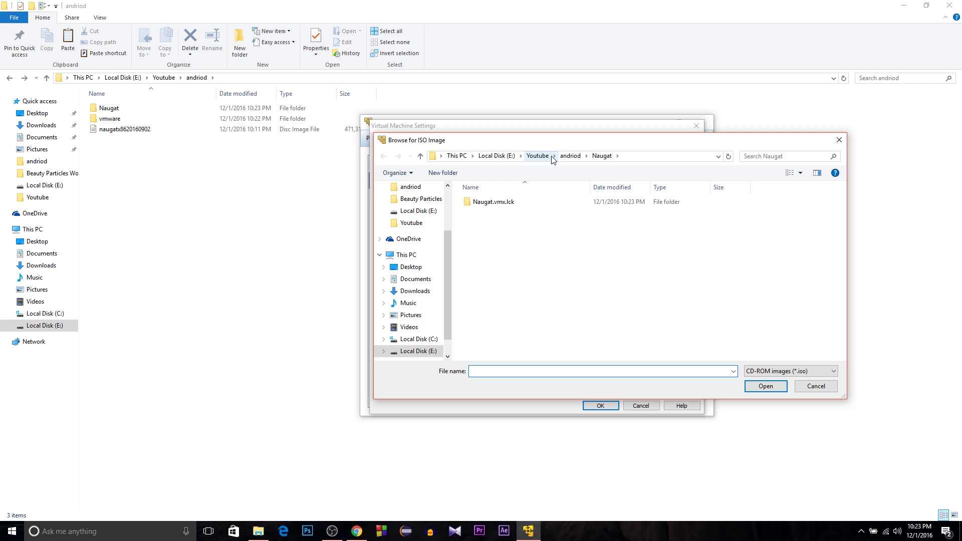
{"action": "left_click", "coordinate": [570, 159]}
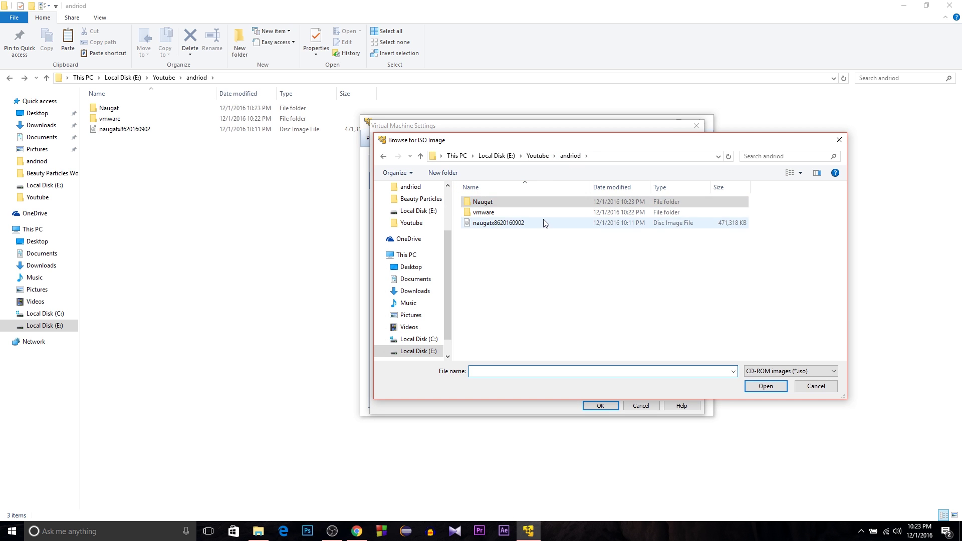
{"action": "left_click", "coordinate": [535, 224]}
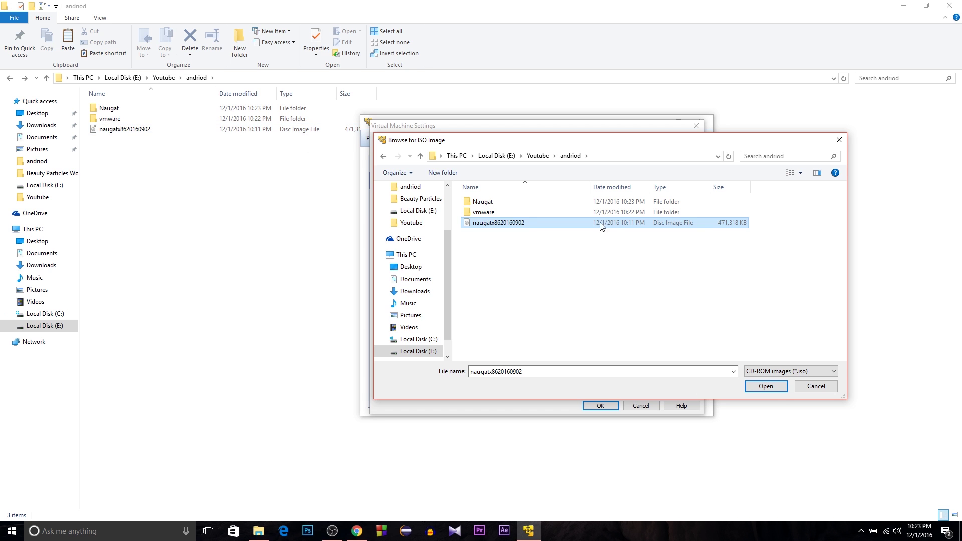
{"action": "left_click", "coordinate": [777, 388]}
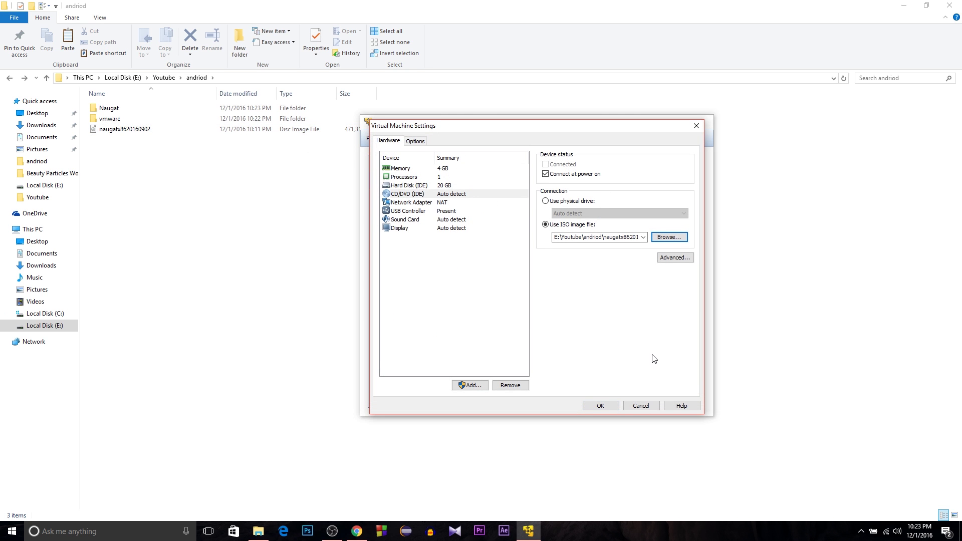
Enable Accelerate 3D graphics with 2 GB graphics memory and save Naugat's settings.
{"action": "left_click", "coordinate": [441, 228]}
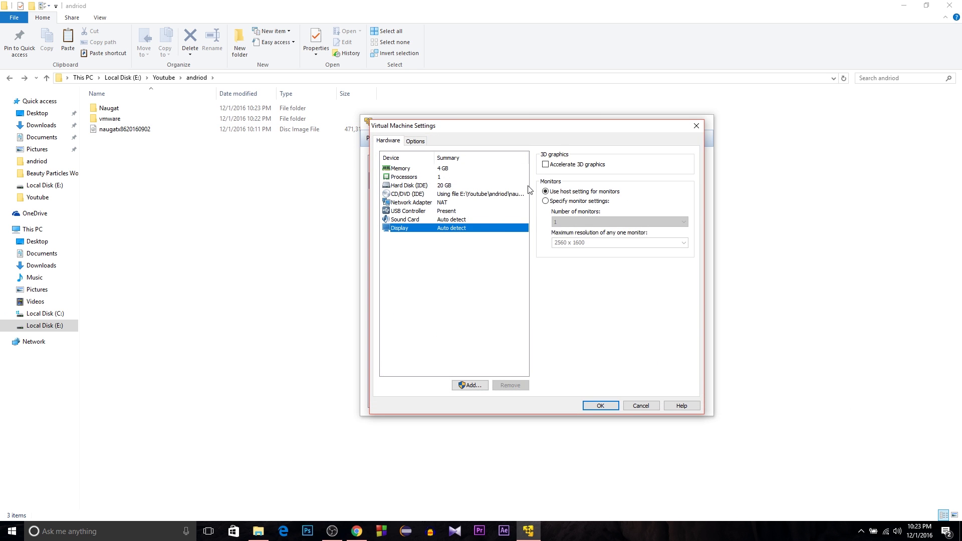
{"action": "left_click", "coordinate": [545, 165]}
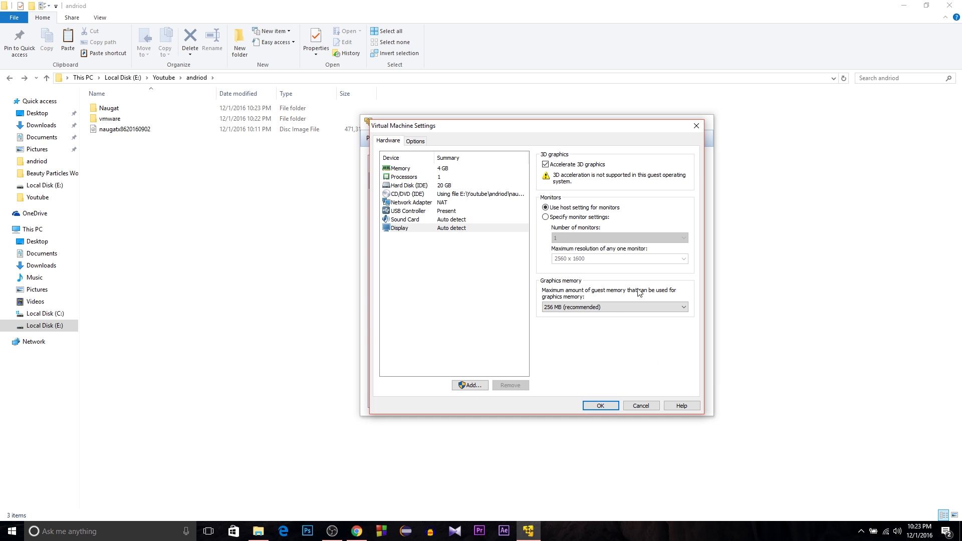
{"action": "left_click", "coordinate": [615, 314]}
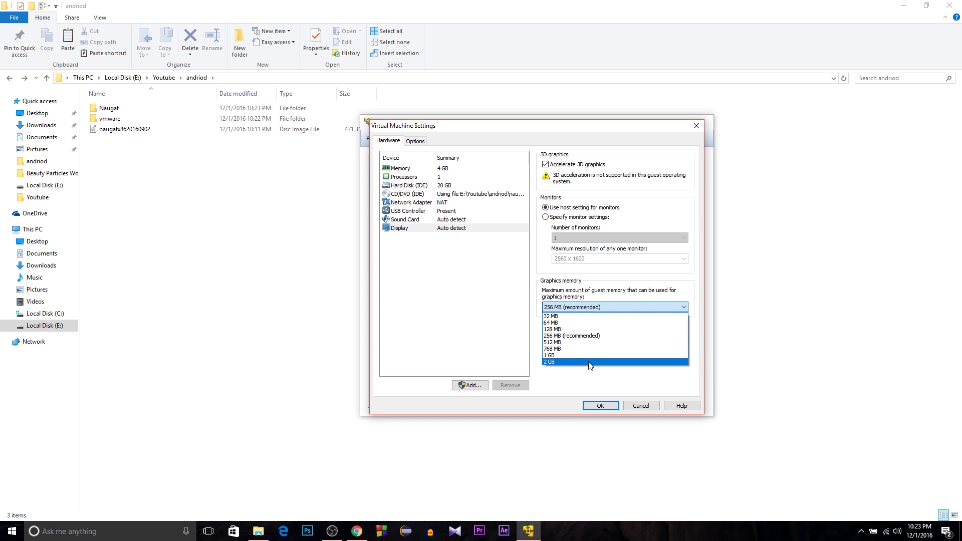
{"action": "left_click", "coordinate": [614, 363]}
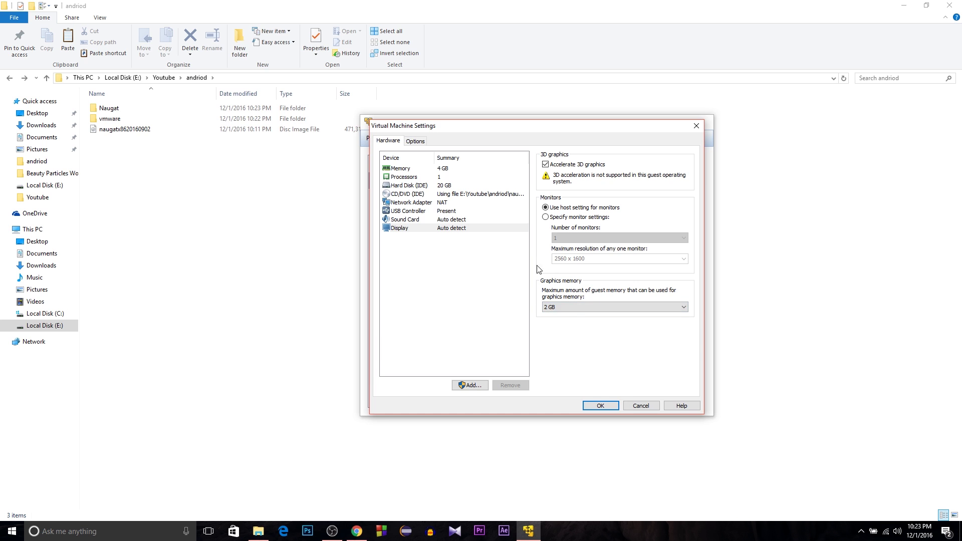
{"action": "left_click", "coordinate": [601, 406]}
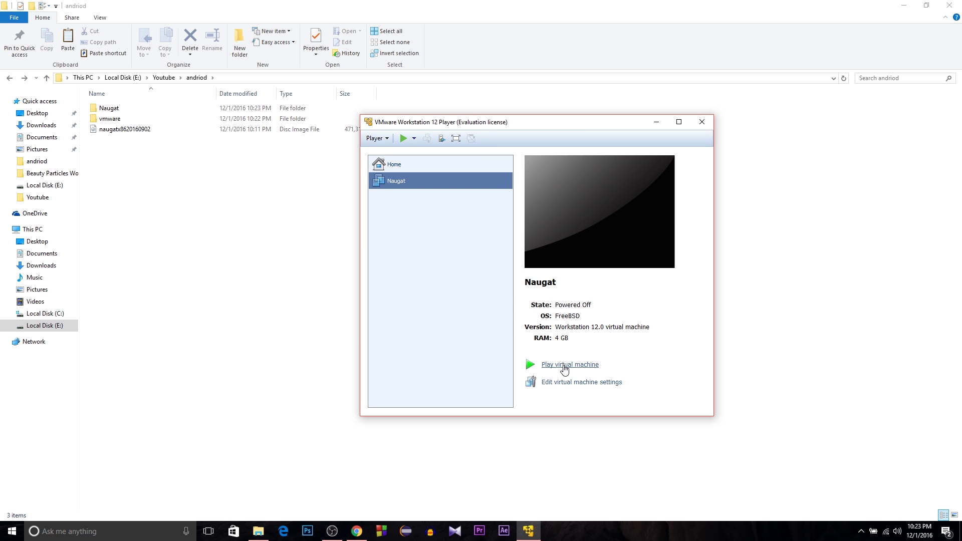
Power on Naugat, dismiss the Removable Devices notice, and choose Installation from the boot menu.
{"action": "left_click", "coordinate": [565, 367]}
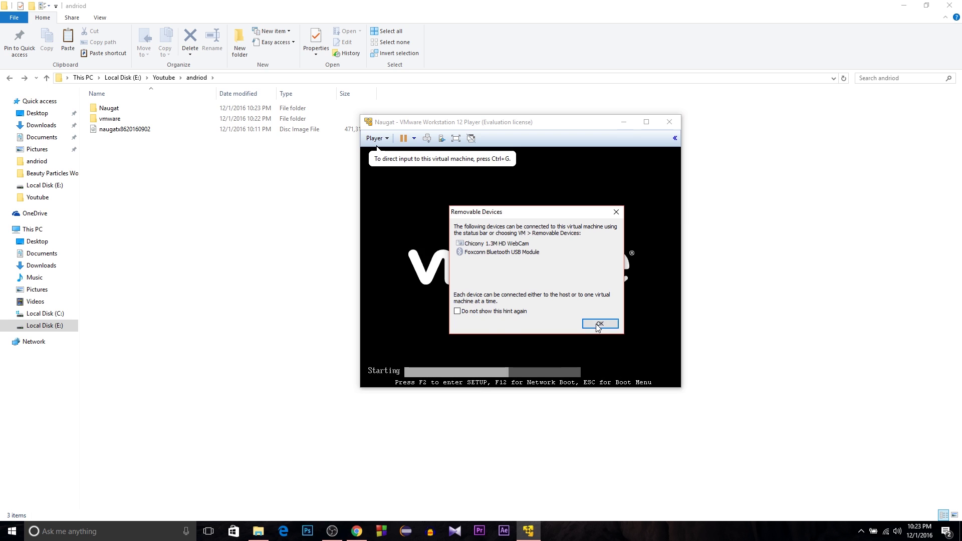
{"action": "left_click", "coordinate": [598, 326]}
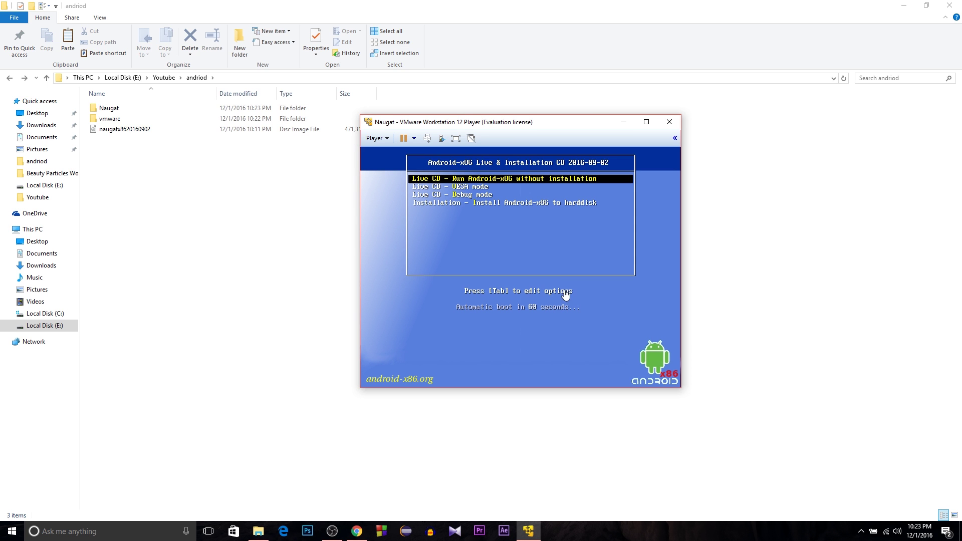
{"action": "left_click", "coordinate": [518, 222]}
{"action": "key", "text": "Down"}
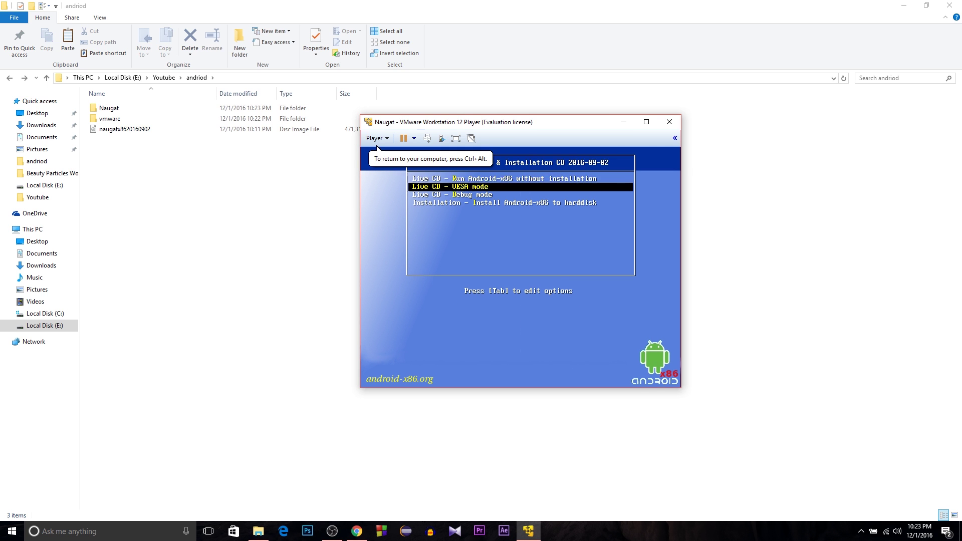
{"action": "key", "text": "Down"}
{"action": "key", "text": "Down"}
{"action": "key", "text": "Return"}
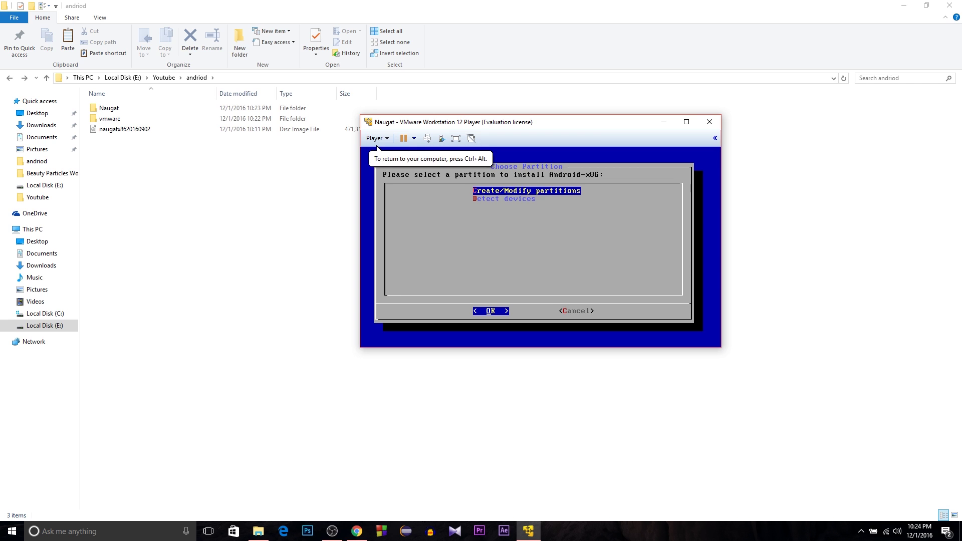
In cfdisk, decline GPT and create a primary partition spanning the full disk.
{"action": "key", "text": "ctrl+alt"}
{"action": "left_click", "coordinate": [551, 195]}
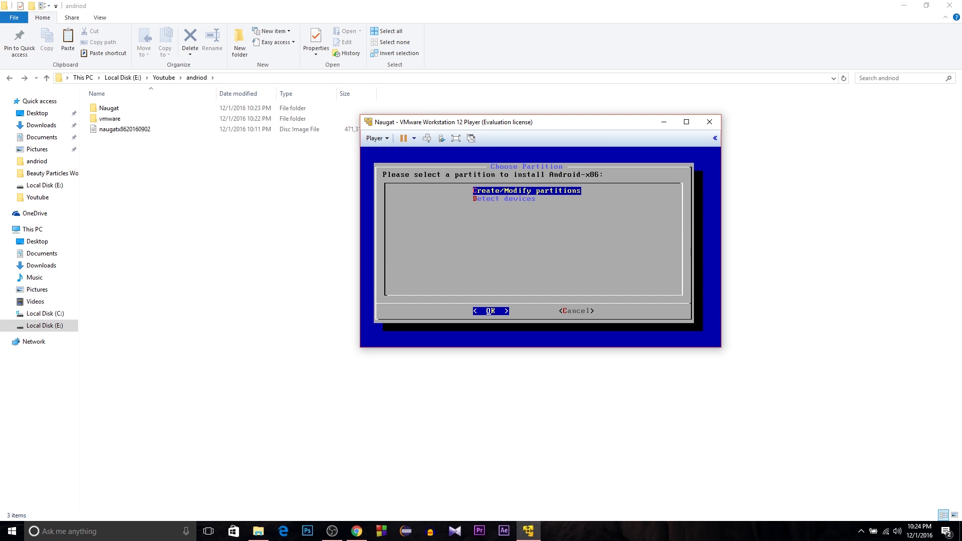
{"action": "key", "text": "Return"}
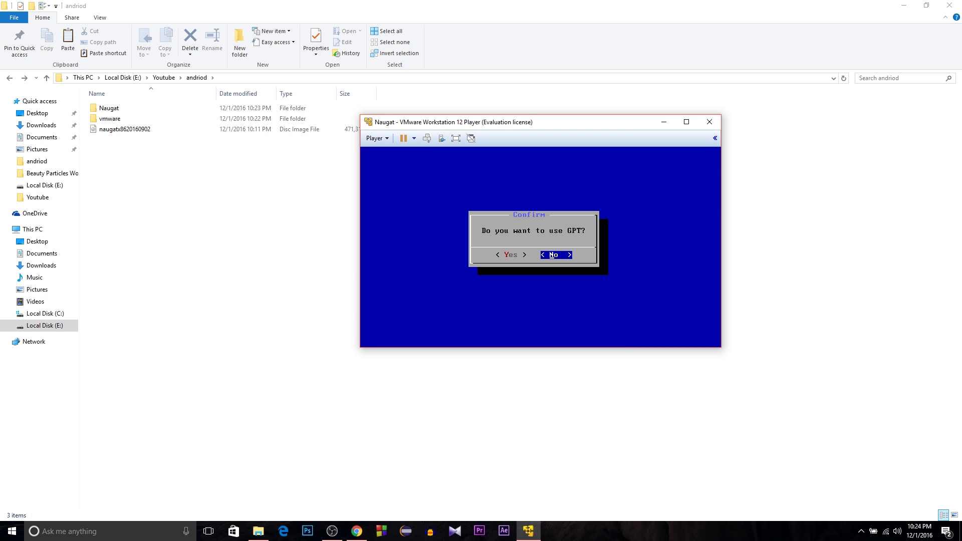
{"action": "key", "text": "Return"}
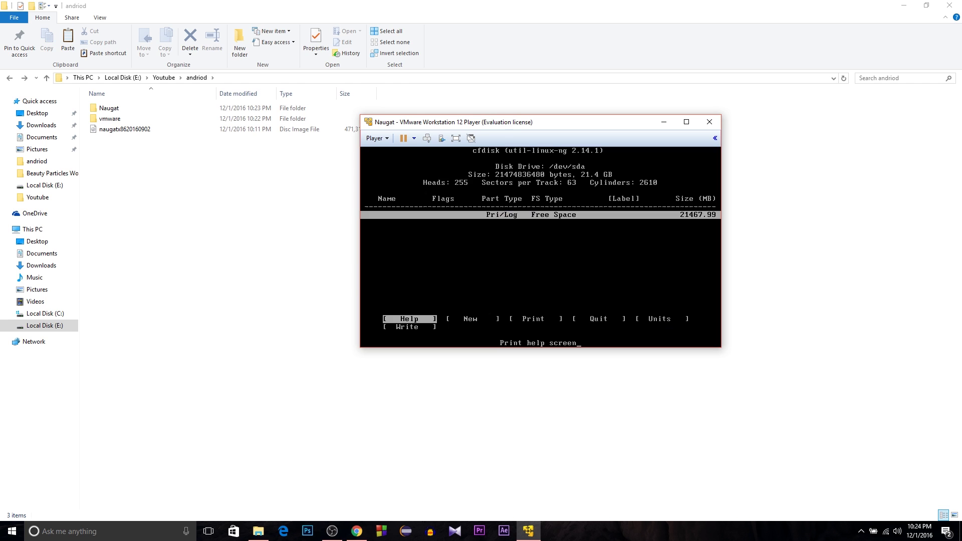
{"action": "key", "text": "Right"}
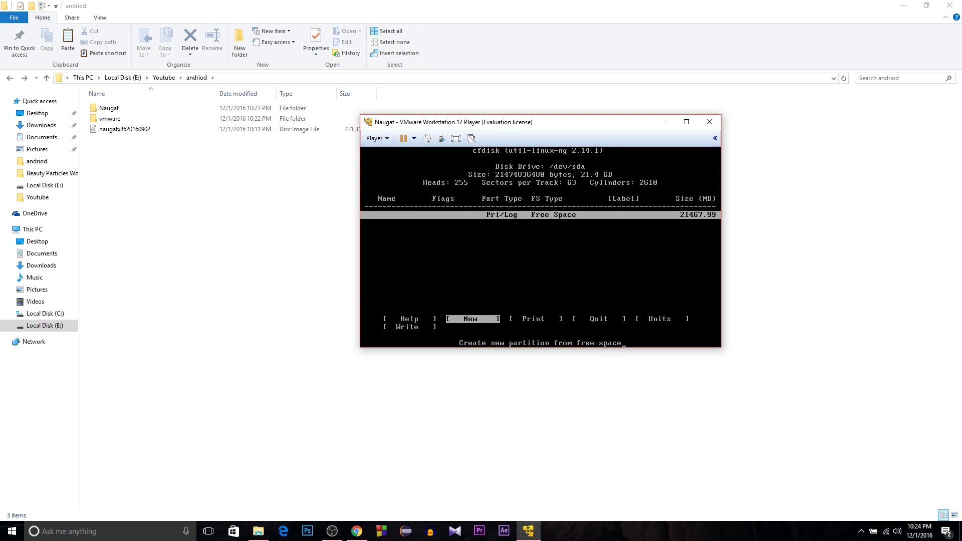
{"action": "key", "text": "Return"}
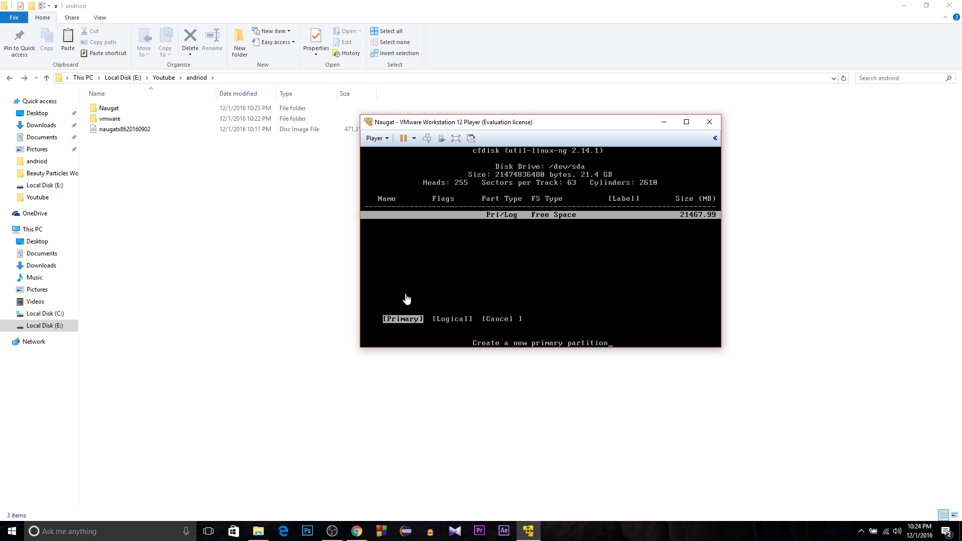
{"action": "key", "text": "Return"}
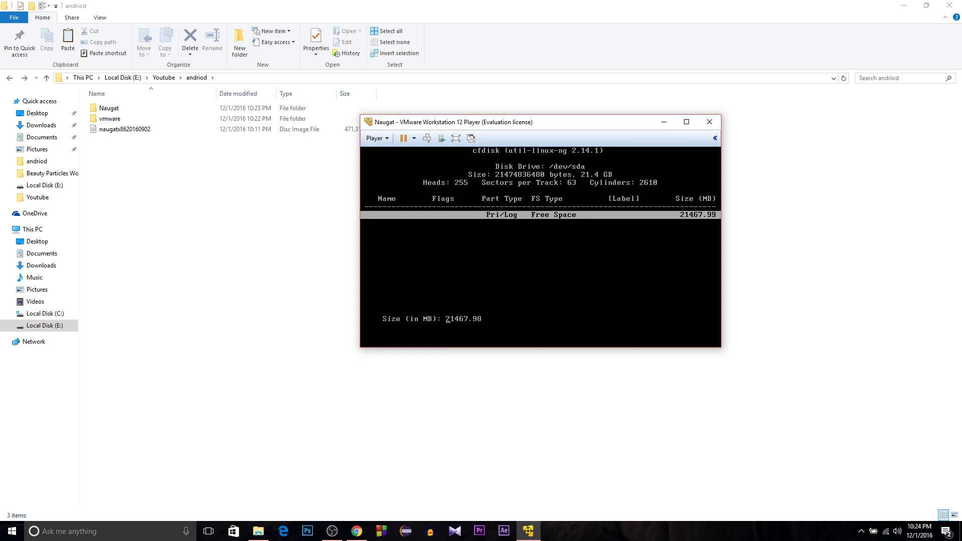
{"action": "key", "text": "Return"}
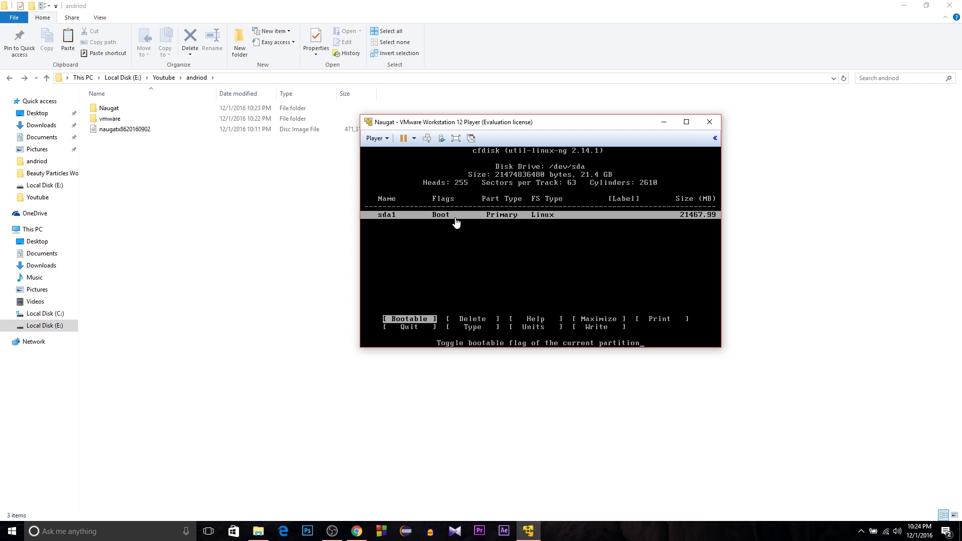
Mark the partition bootable, write the partition table, and quit back to Choose Partition.
{"action": "key", "text": "Right"}
{"action": "key", "text": "Right"}
{"action": "key", "text": "Right"}
{"action": "key", "text": "Right"}
{"action": "key", "text": "Right"}
{"action": "key", "text": "Right"}
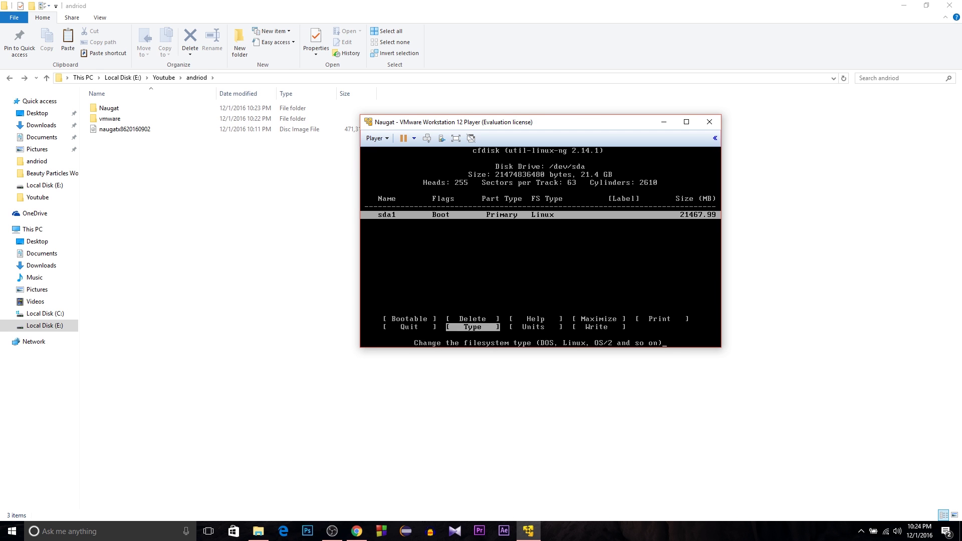
{"action": "key", "text": "Right"}
{"action": "key", "text": "Right"}
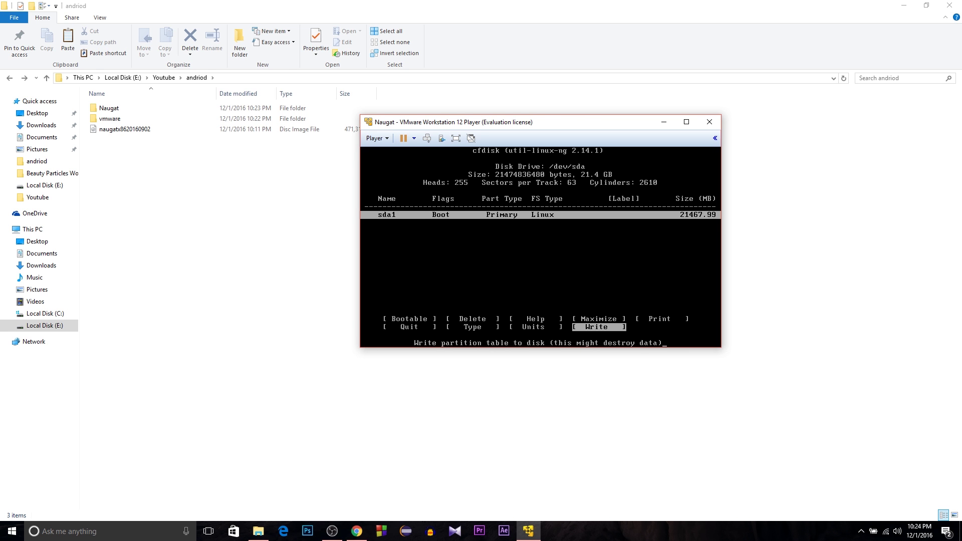
{"action": "key", "text": "Return"}
{"action": "type", "text": "ye"}
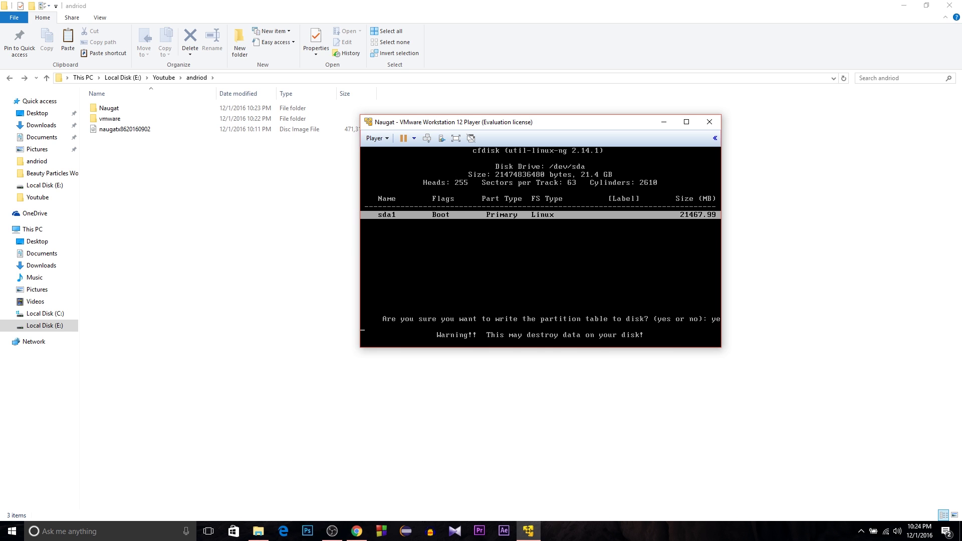
{"action": "key", "text": "Return"}
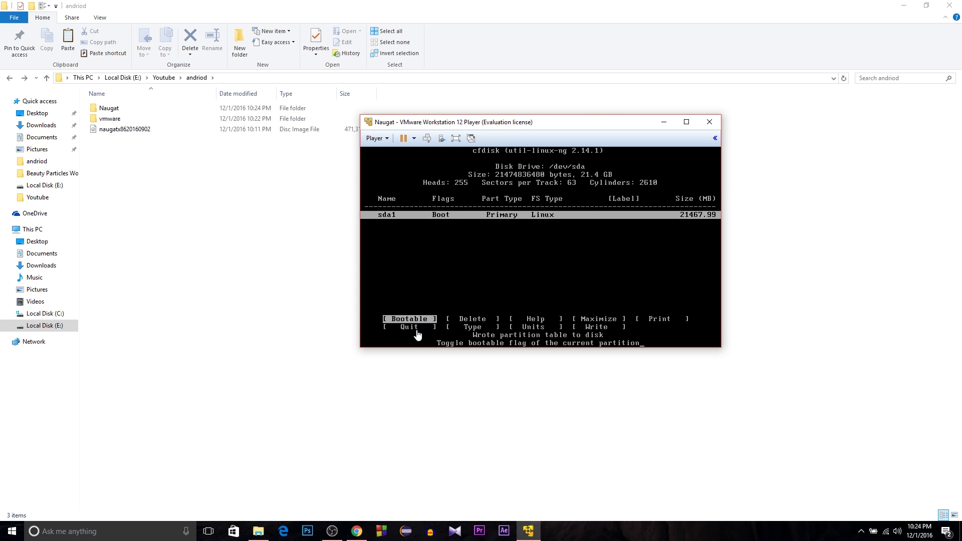
{"action": "key", "text": "Right"}
{"action": "key", "text": "Right"}
{"action": "key", "text": "Right"}
{"action": "key", "text": "Right"}
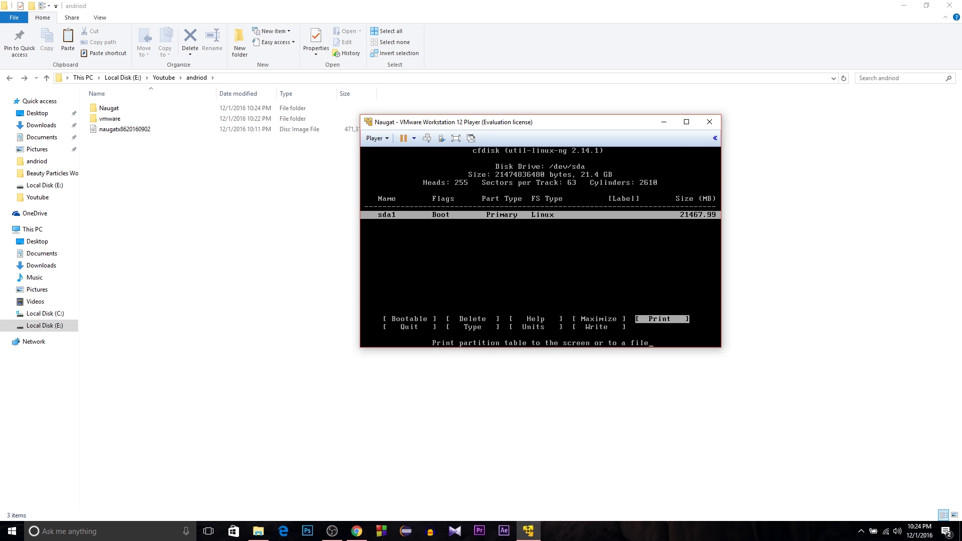
{"action": "key", "text": "Right"}
{"action": "key", "text": "Return"}
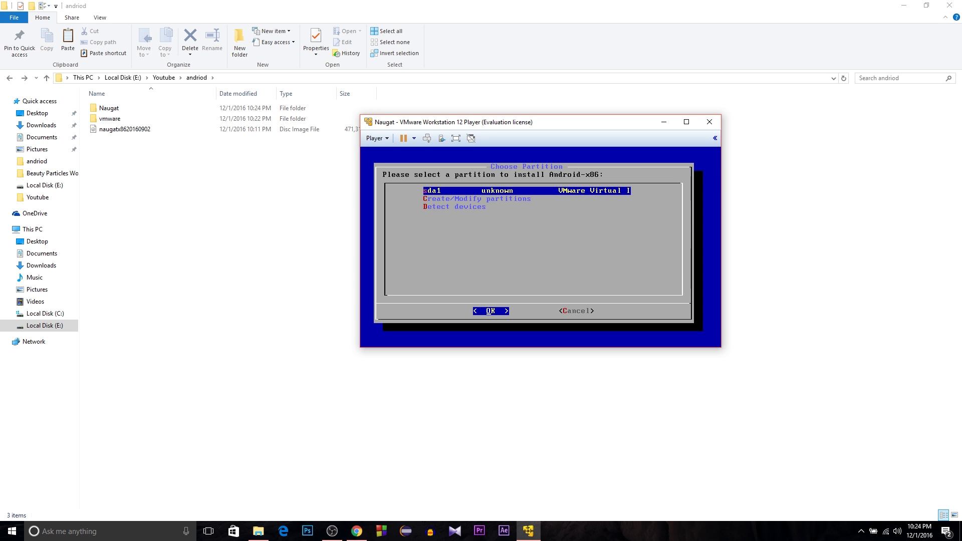
Install onto the sda1 partition, formatting it as ext4.
{"action": "key", "text": "Return"}
{"action": "key", "text": "Down"}
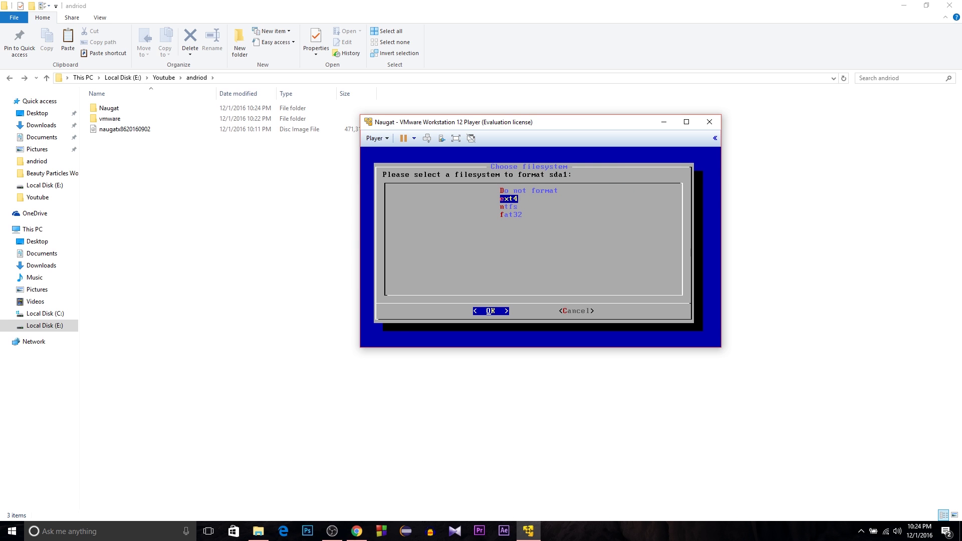
{"action": "key", "text": "Return"}
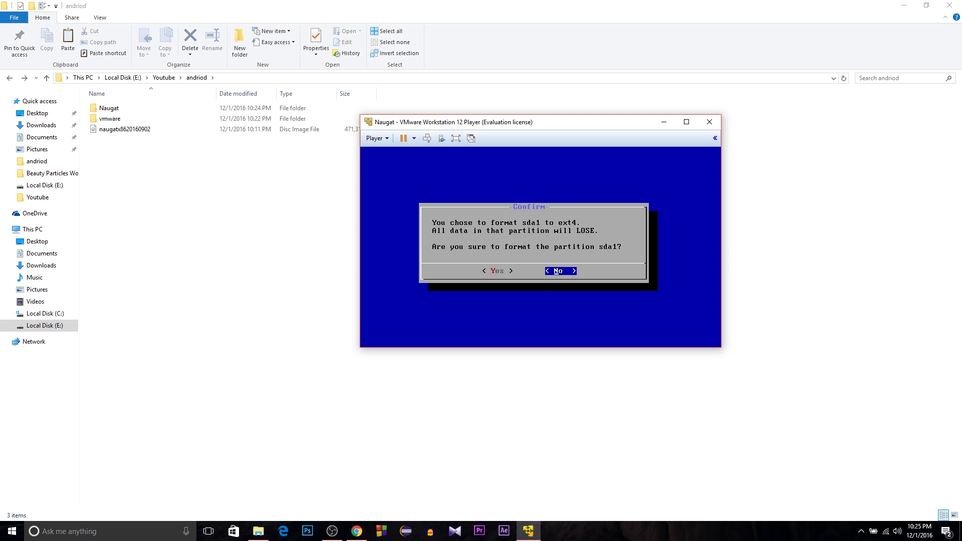
{"action": "key", "text": "Left"}
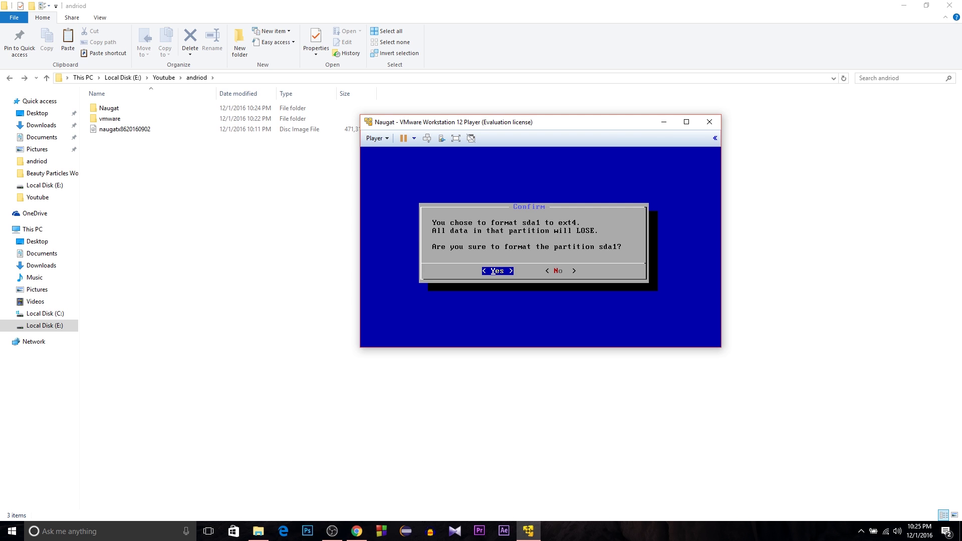
{"action": "key", "text": "Return"}
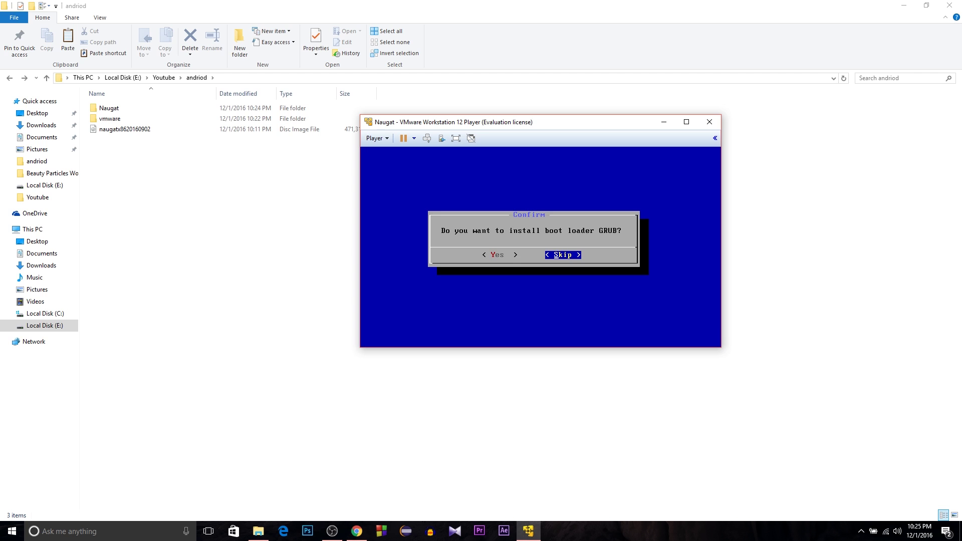
Install the GRUB boot loader, skip EFI GRUB2, and make /system read-write.
{"action": "key", "text": "Left"}
{"action": "key", "text": "Return"}
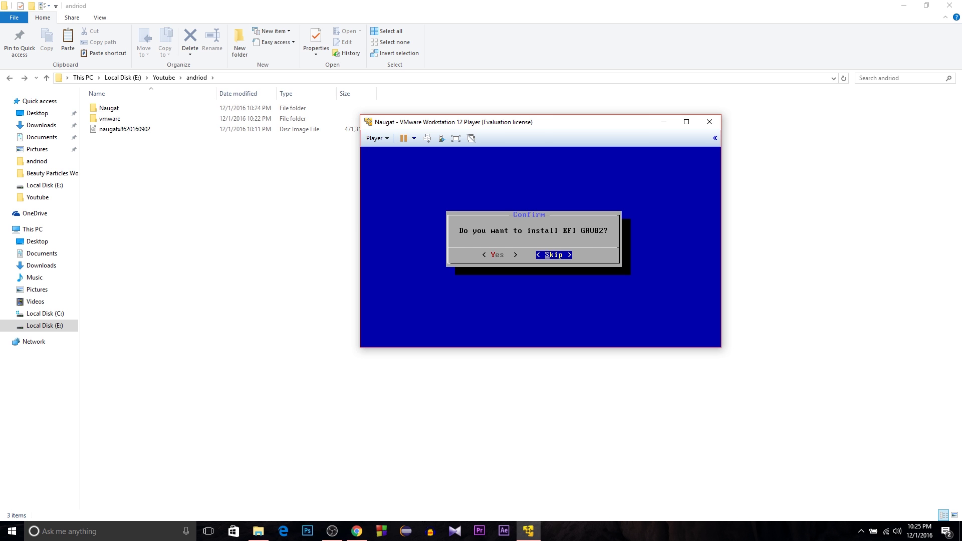
{"action": "key", "text": "Return"}
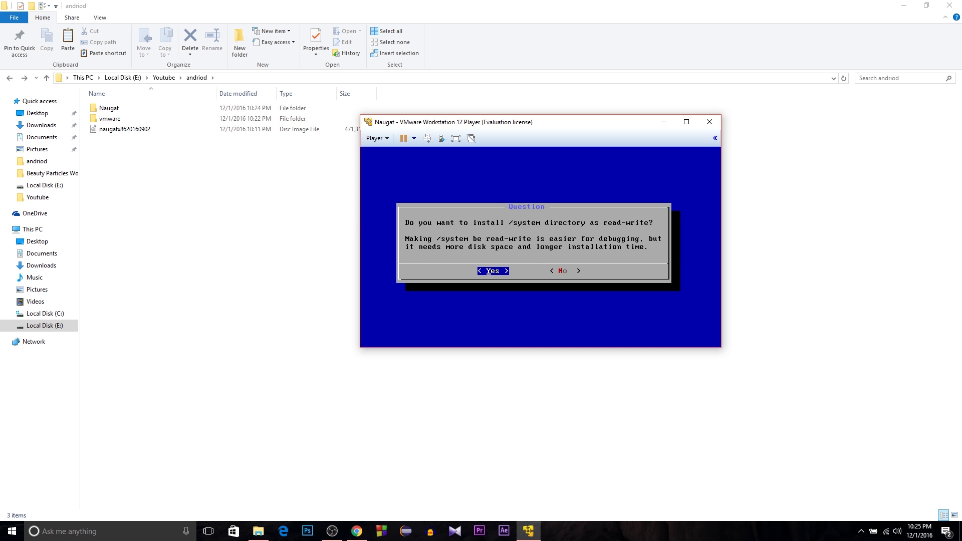
{"action": "key", "text": "Return"}
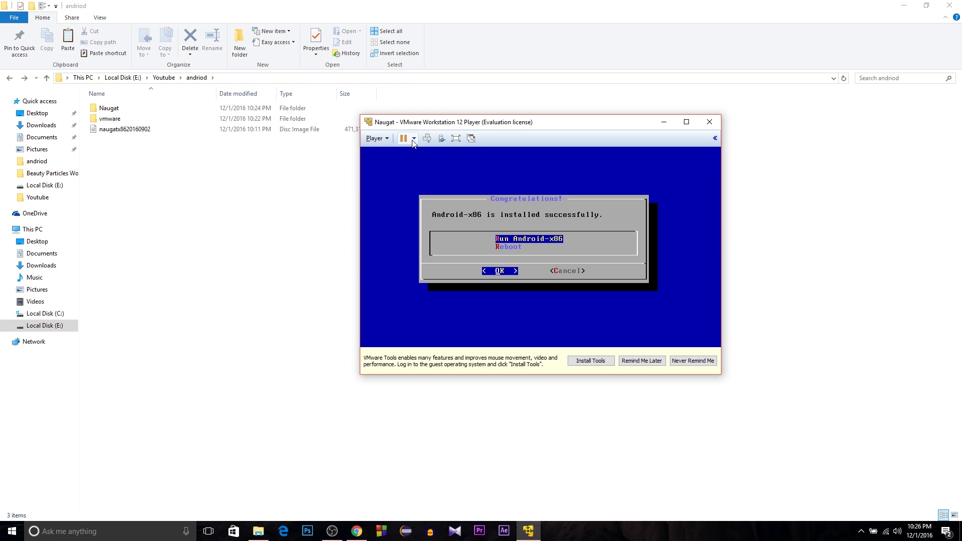
Disconnect the CD/DVD (IDE) drive under Removable Devices, overriding the guest's lock.
{"action": "left_click", "coordinate": [375, 139]}
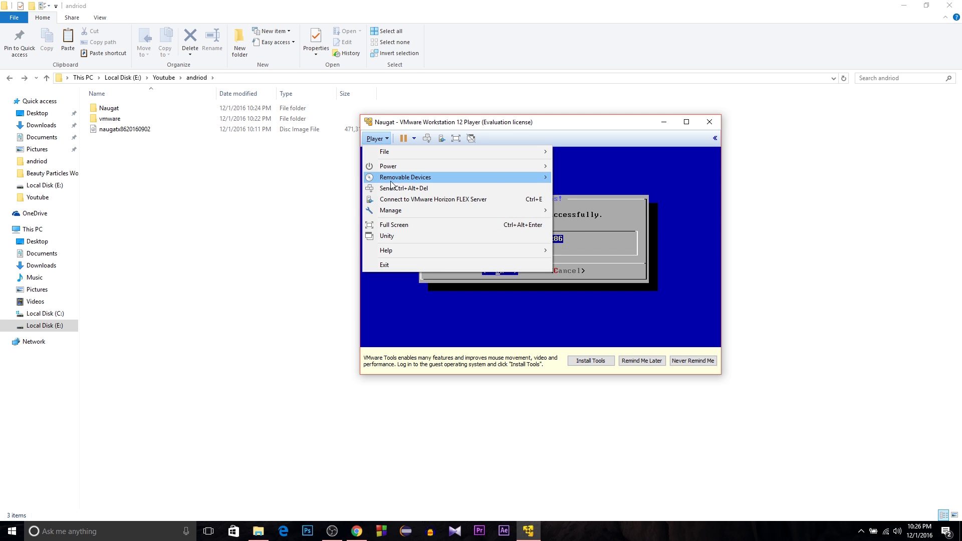
{"action": "mouse_move", "coordinate": [406, 177]}
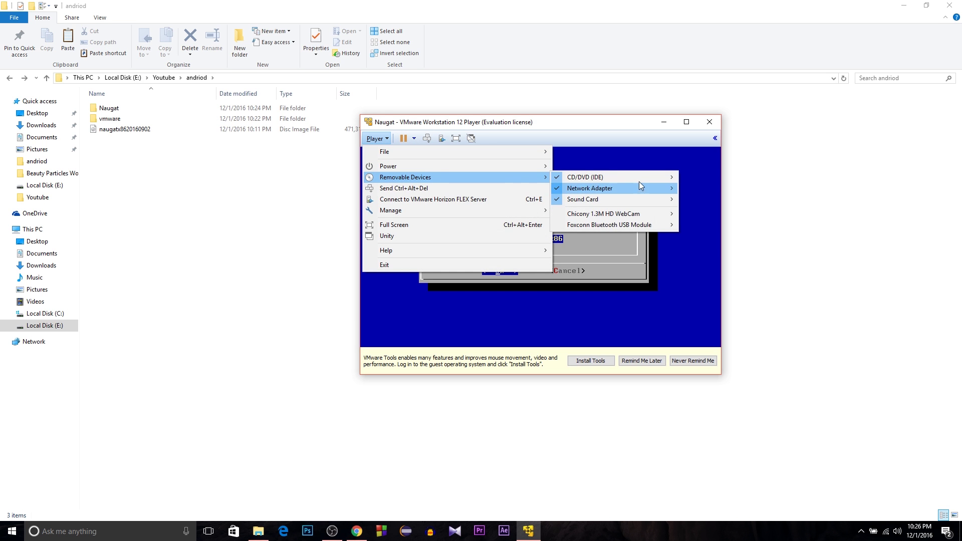
{"action": "mouse_move", "coordinate": [584, 177]}
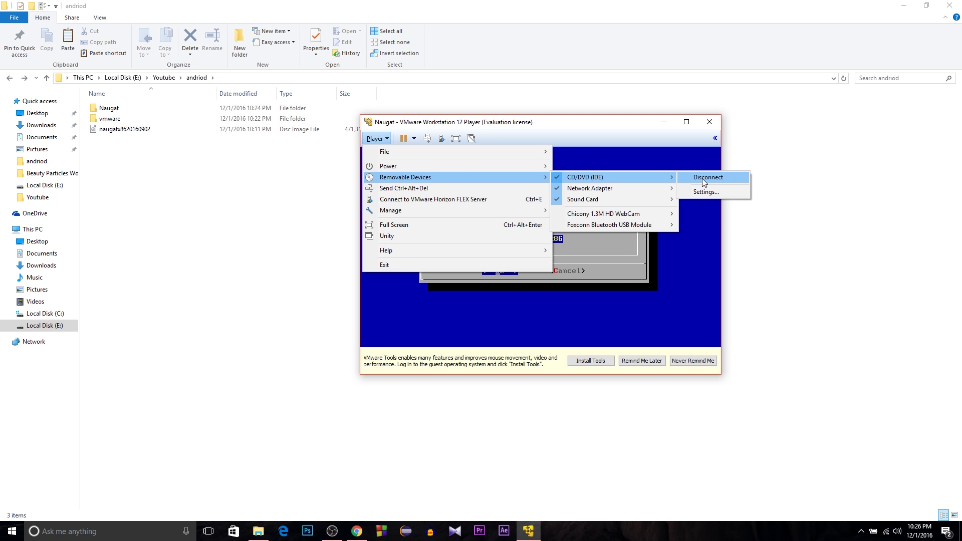
{"action": "left_click", "coordinate": [706, 178]}
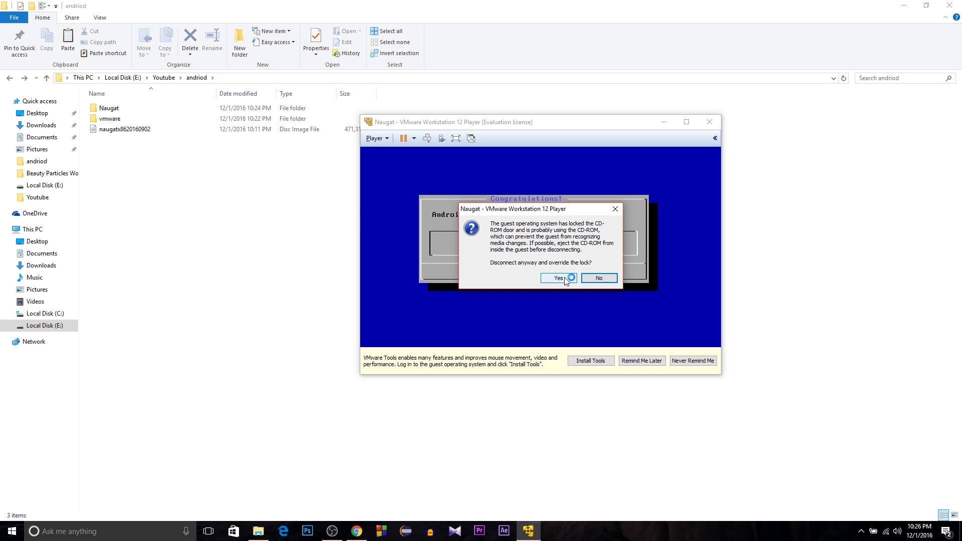
{"action": "left_click", "coordinate": [562, 280]}
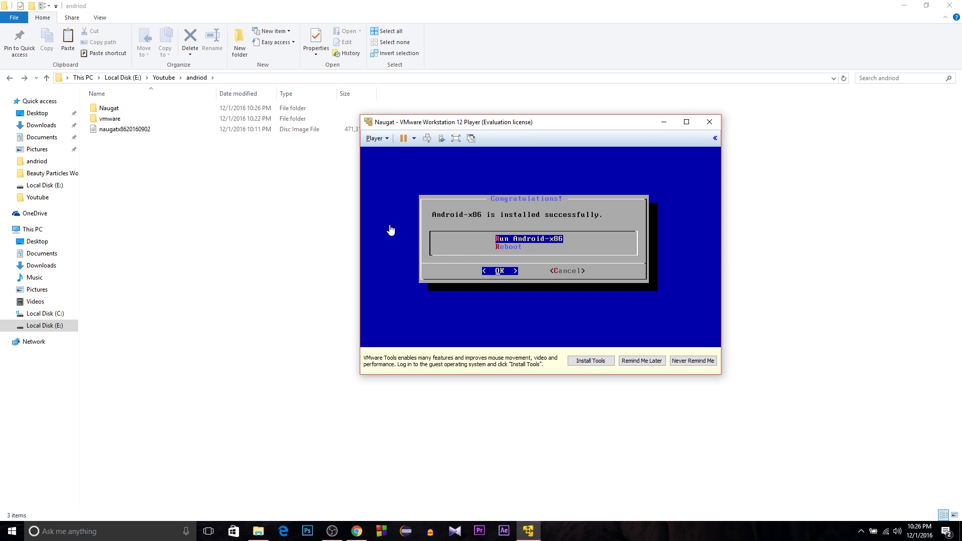
Reboot the VM and boot the first Android-x86 entry in the GRUB menu.
{"action": "key", "text": "Down"}
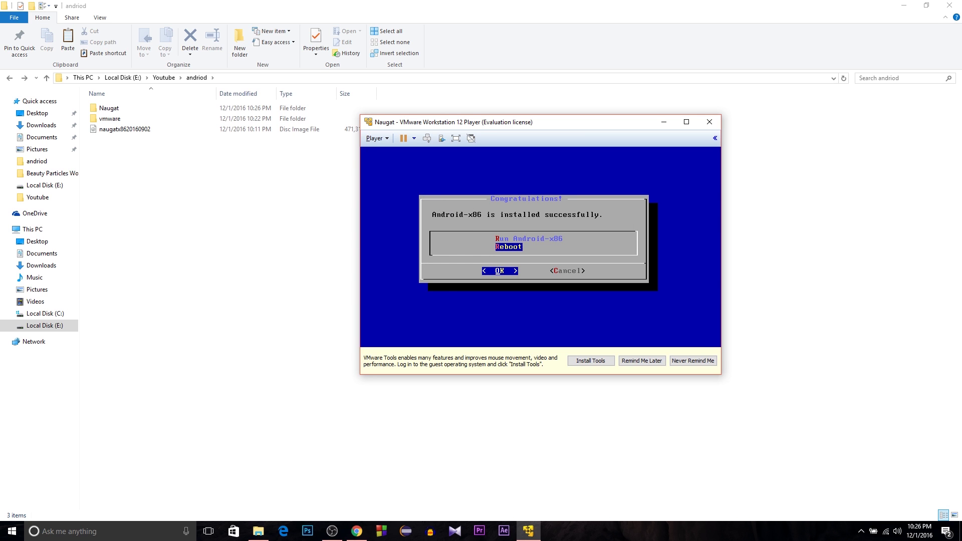
{"action": "key", "text": "Return"}
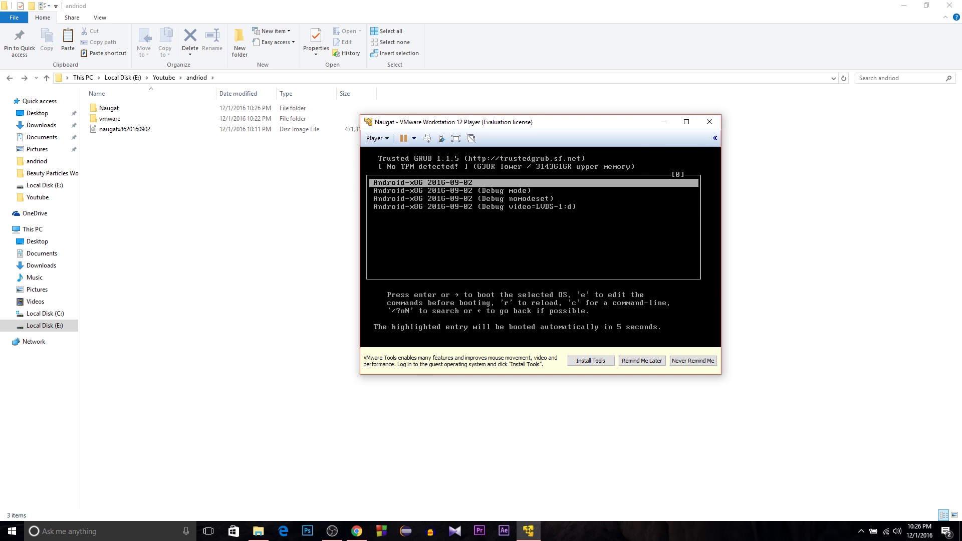
{"action": "key", "text": "Down"}
{"action": "key", "text": "Down"}
{"action": "key", "text": "Down"}
{"action": "key", "text": "Up"}
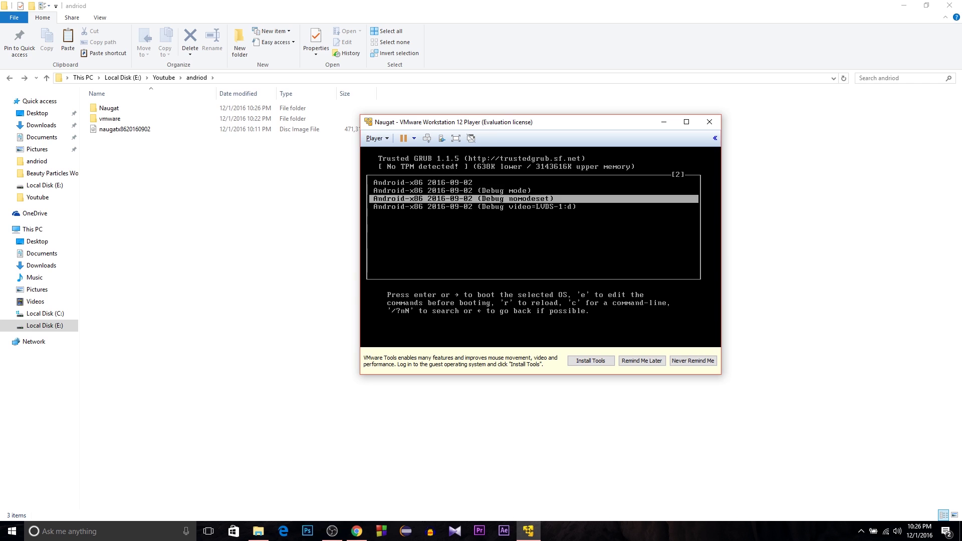
{"action": "key", "text": "Up"}
{"action": "key", "text": "Up"}
{"action": "key", "text": "Down"}
{"action": "key", "text": "Down"}
{"action": "key", "text": "Down"}
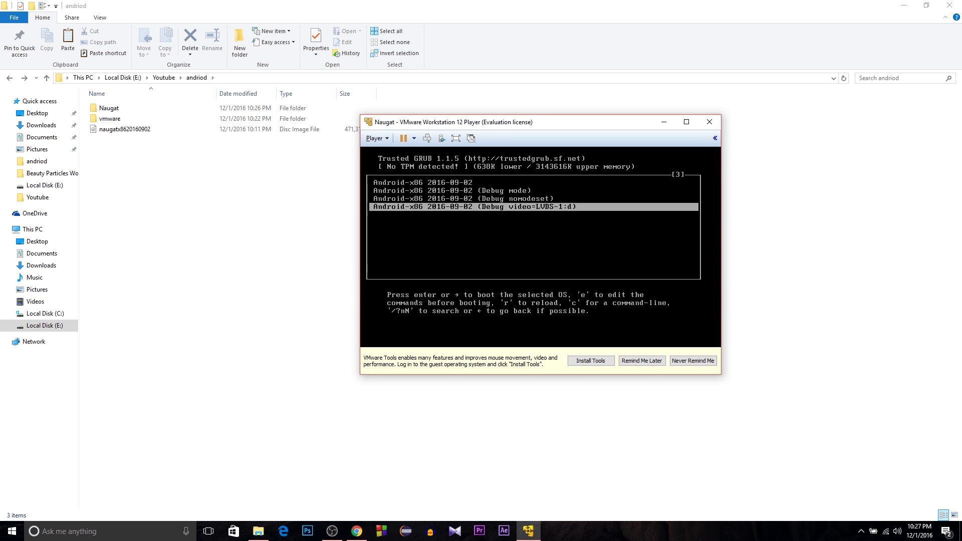
{"action": "key", "text": "Up"}
{"action": "key", "text": "Up"}
{"action": "key", "text": "Up"}
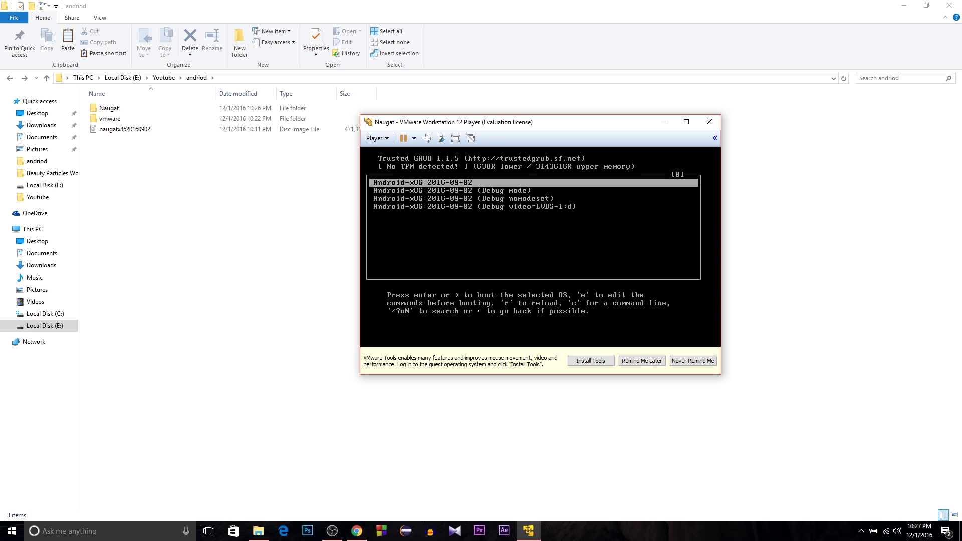
{"action": "key", "text": "Return"}
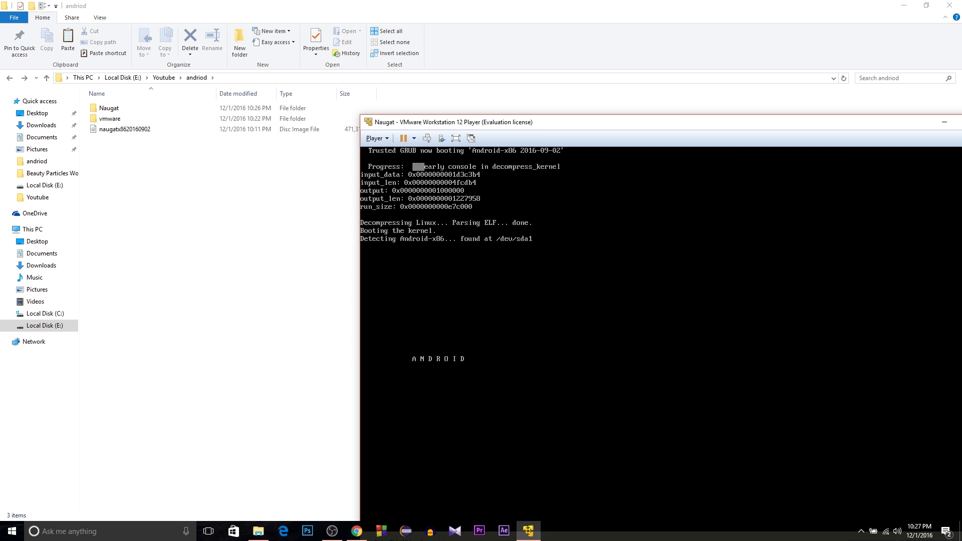
Drag the Naugat window fully on screen and close the VMware Tools notice.
{"action": "left_click_drag", "start_coordinate": [543, 123], "coordinate": [397, 45]}
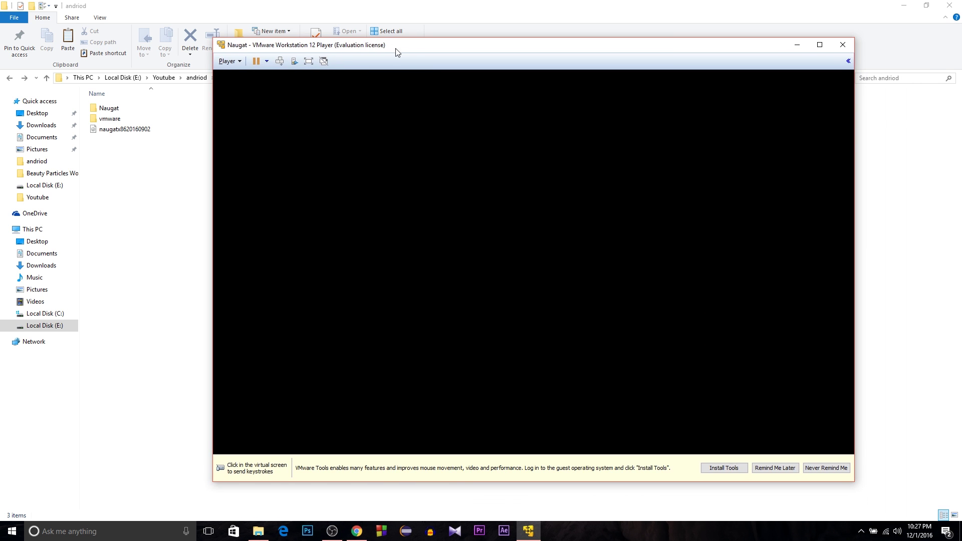
{"action": "left_click", "coordinate": [775, 468]}
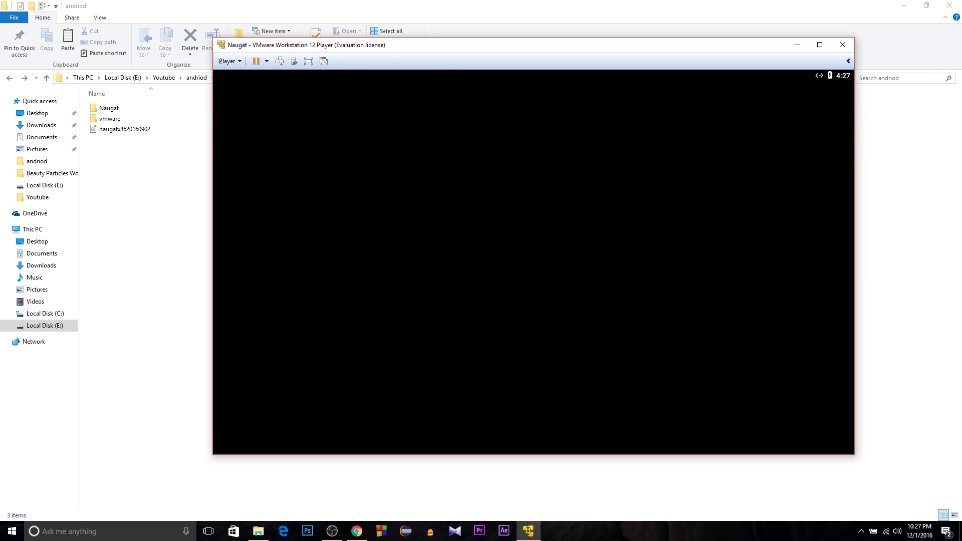